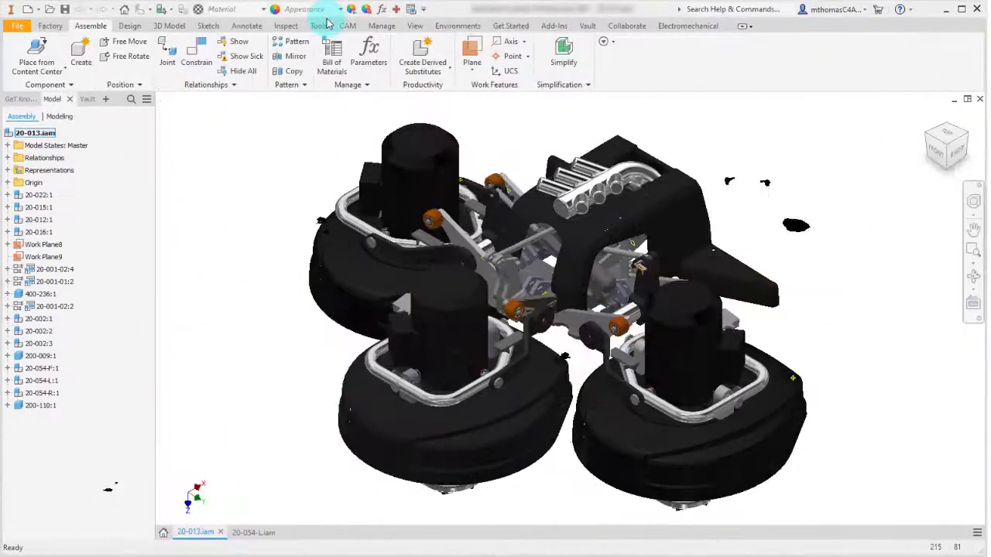
Check the iProperties of Head Latch 20-002:1: part number 20-002, description Head Latch.
left_click(614, 232)
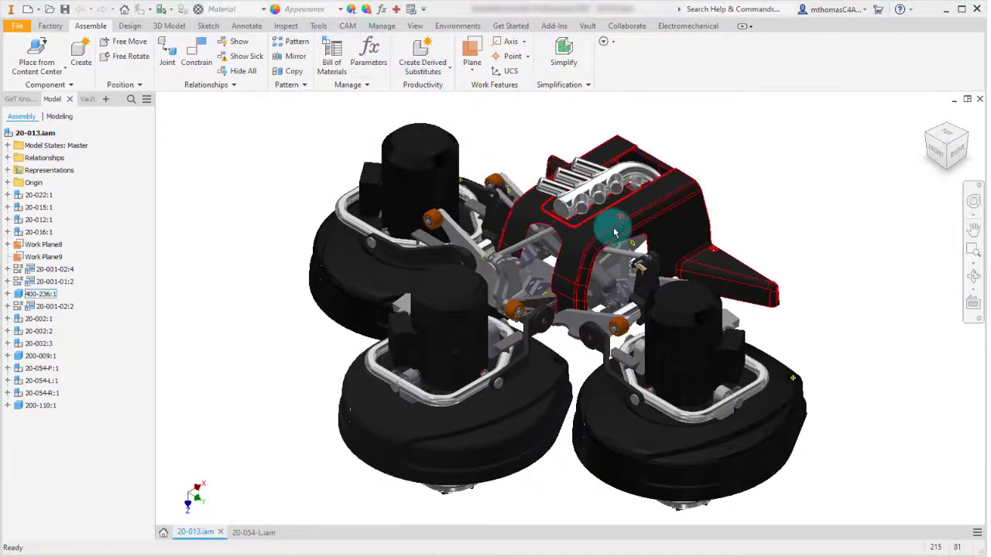
left_click(625, 294)
right_click(625, 294)
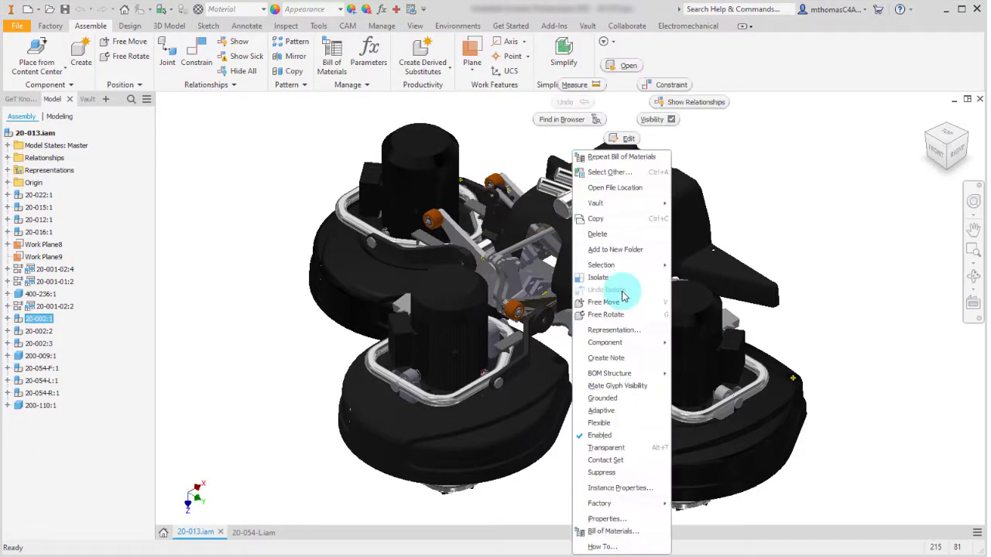
left_click(626, 526)
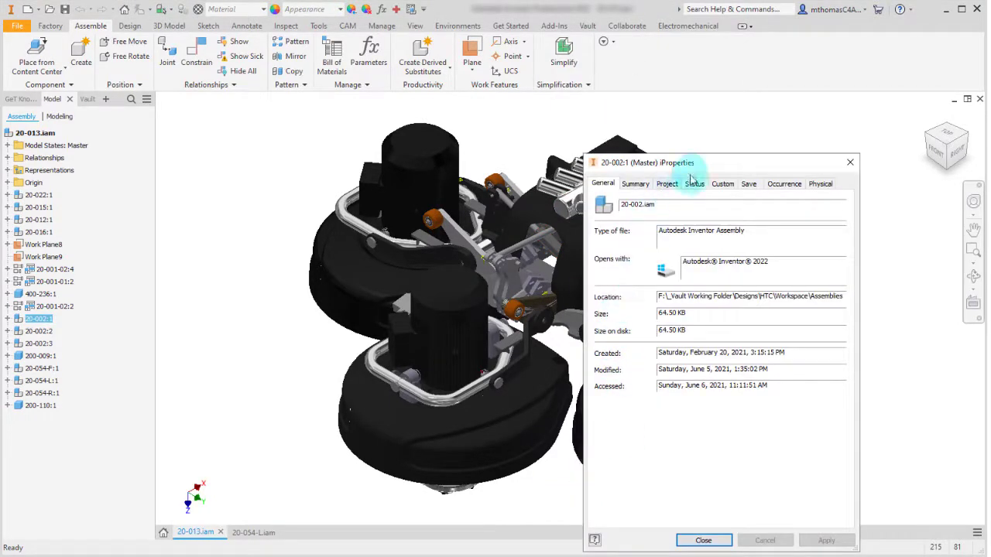
left_click(667, 184)
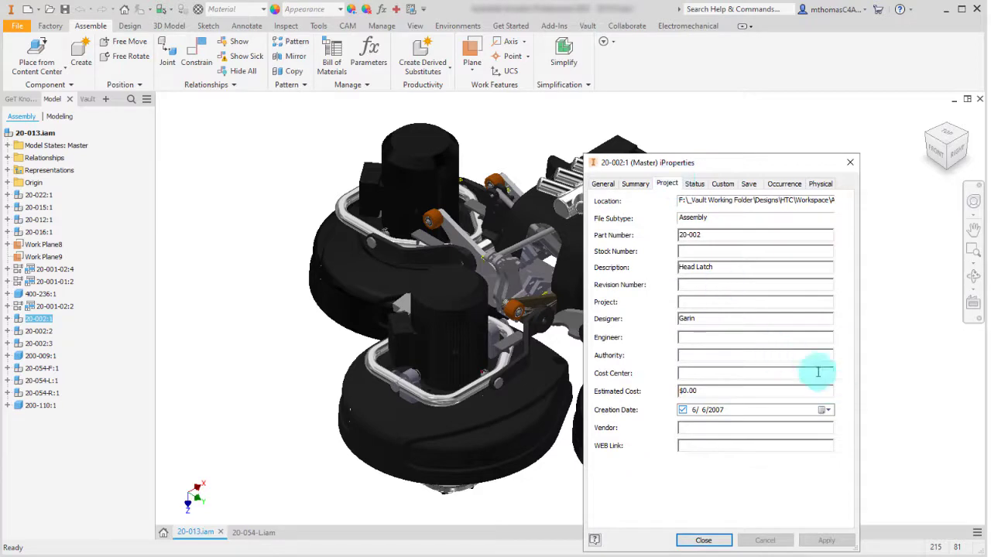
left_click_drag(735, 269, 672, 267)
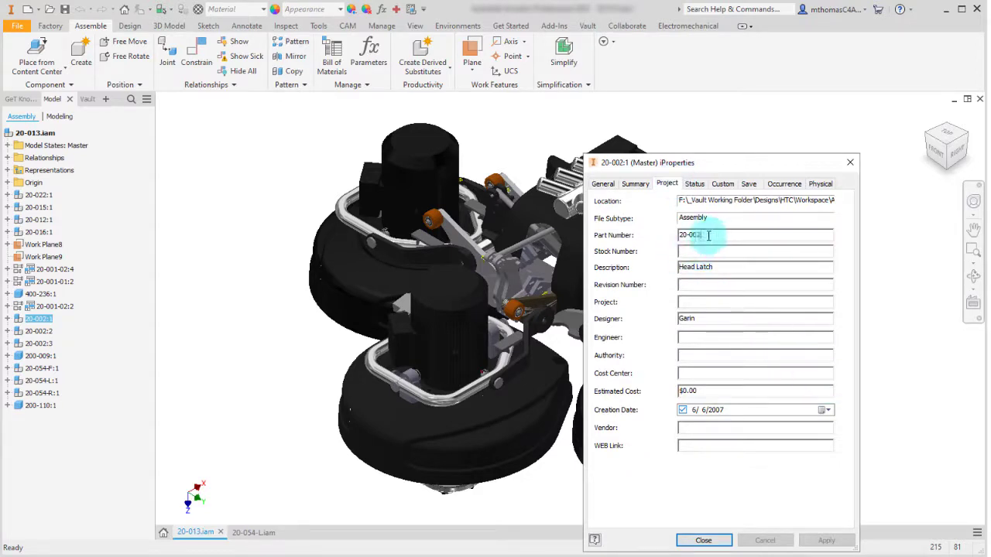
left_click_drag(708, 234, 647, 234)
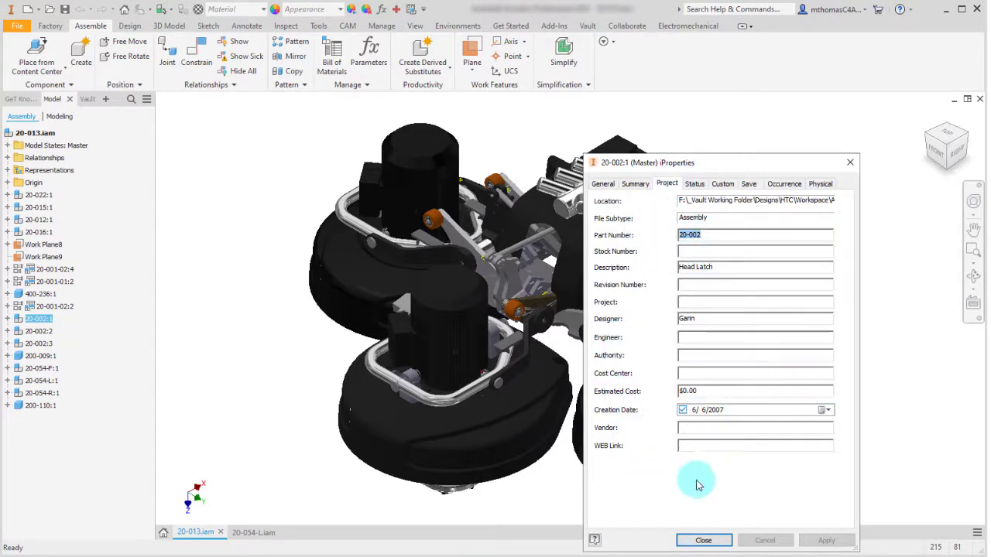
left_click(702, 540)
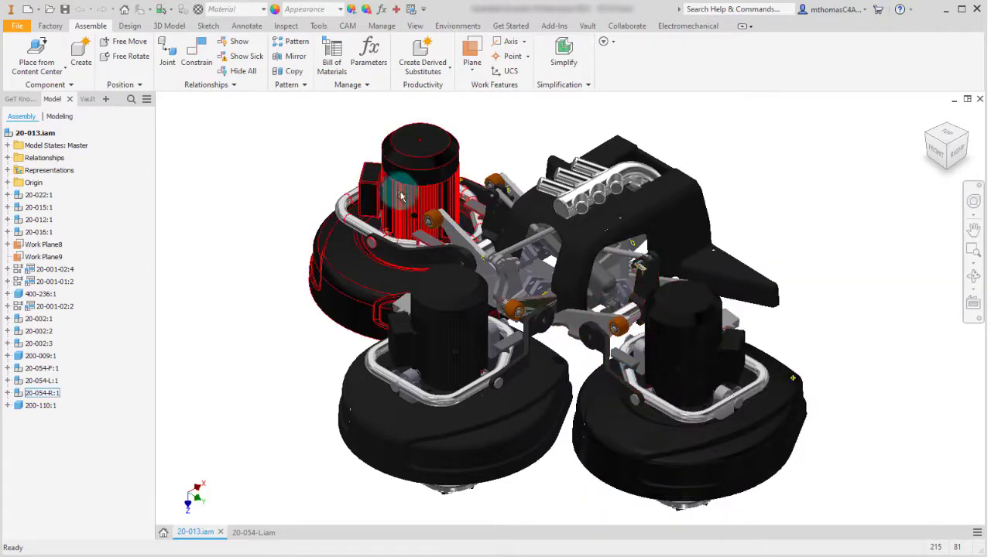
Review the assembly's bill of materials in Model Data view, listing parts only.
left_click(331, 55)
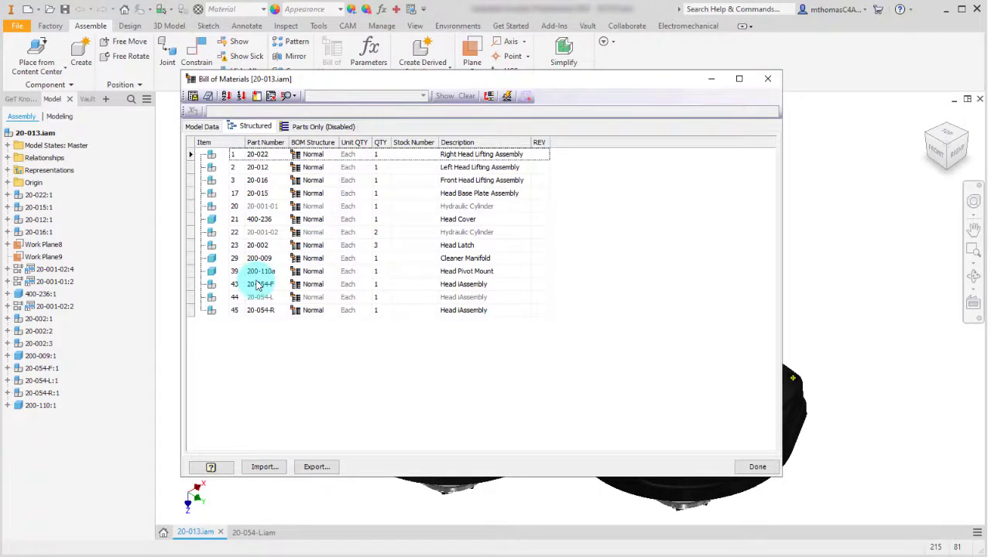
left_click(205, 127)
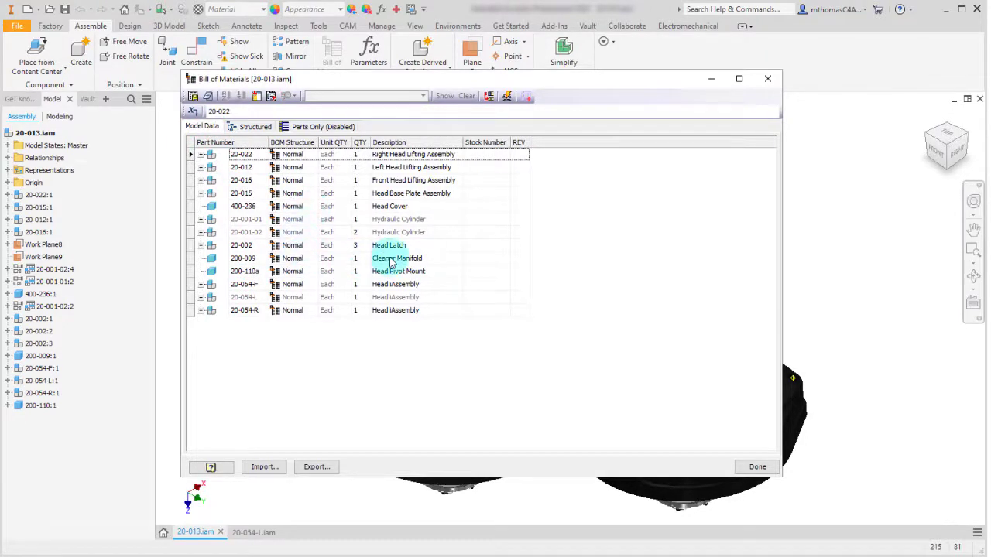
left_click(302, 129)
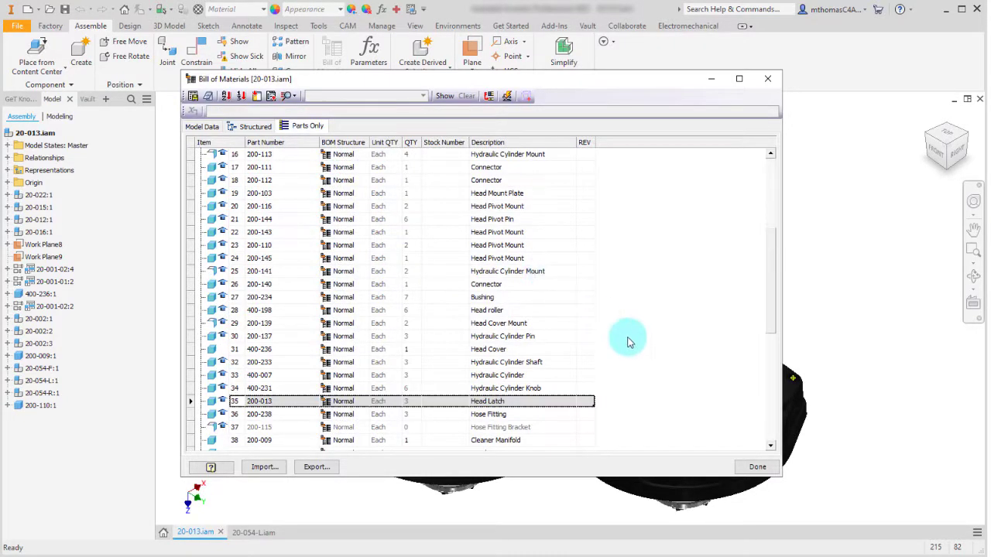
left_click(756, 467)
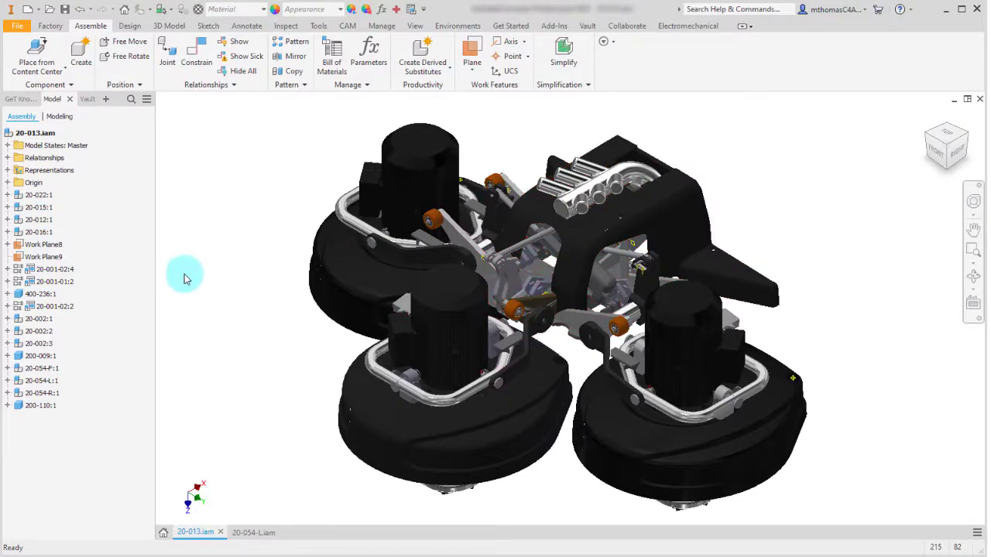
Add instance property STEP with value 1 to Head Latch instances 20-002:1 and 20-002:2.
left_click(45, 321)
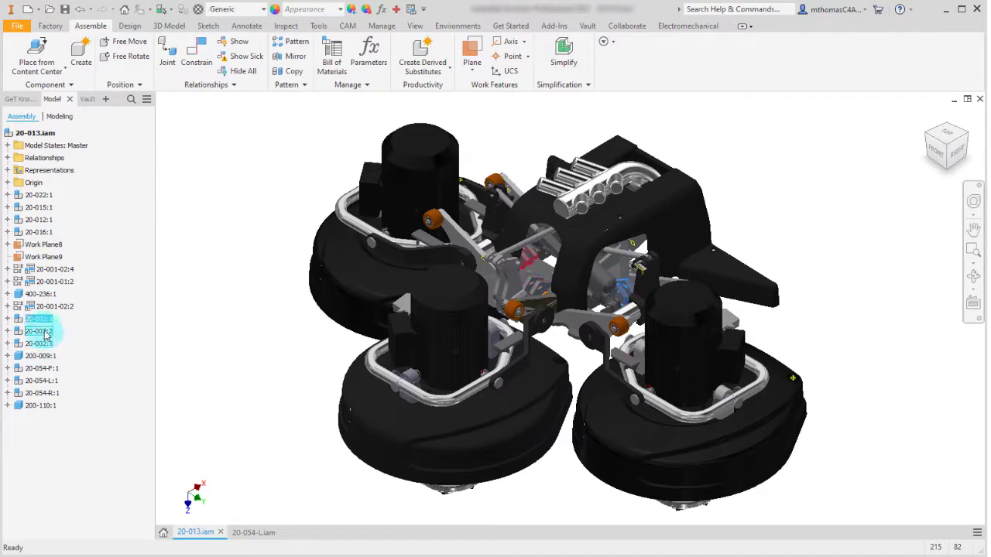
right_click(45, 333)
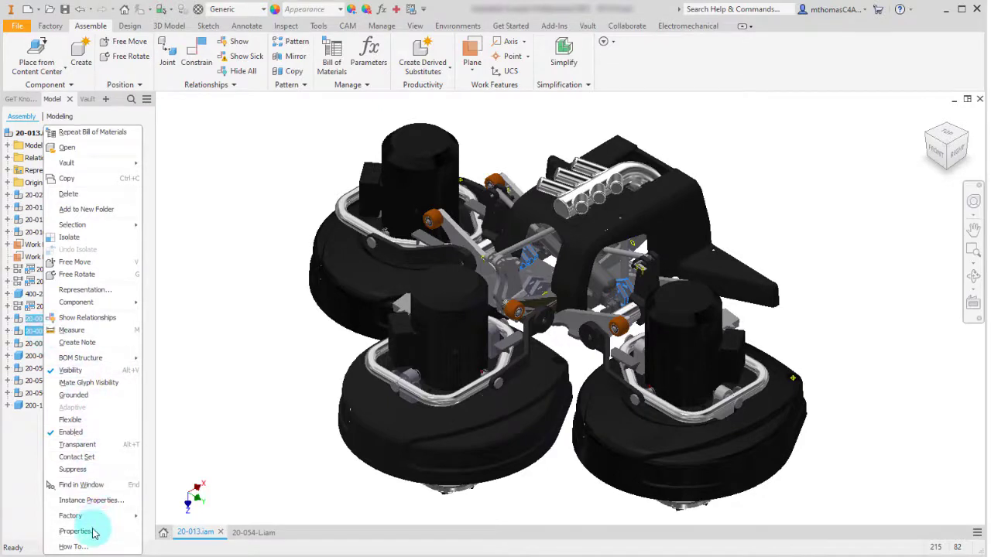
left_click(97, 500)
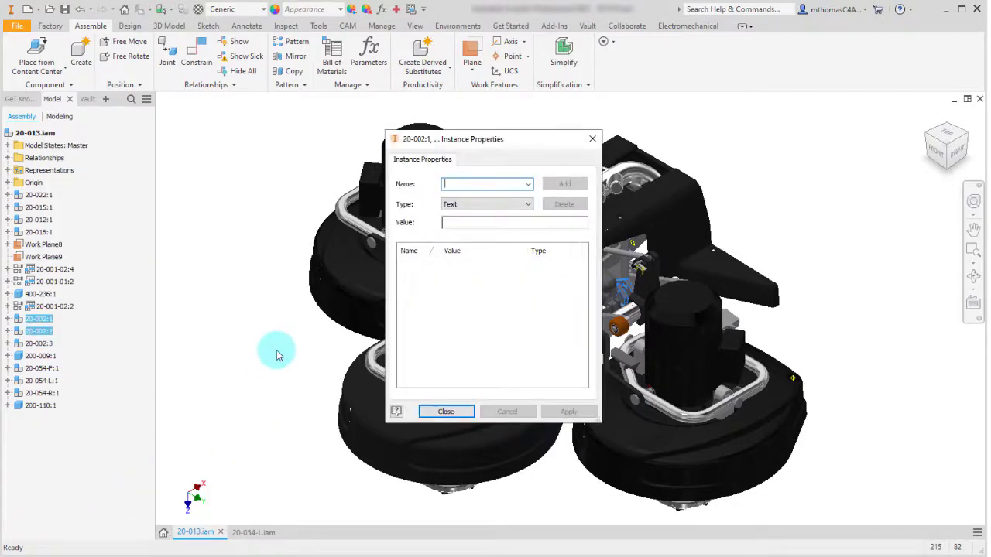
left_click(468, 183)
type("STEP")
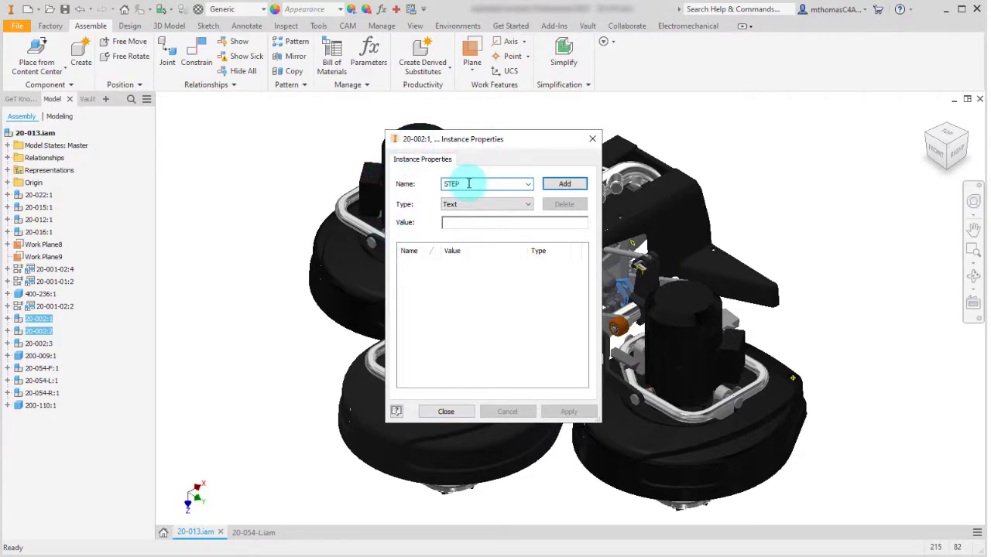
left_click(479, 223)
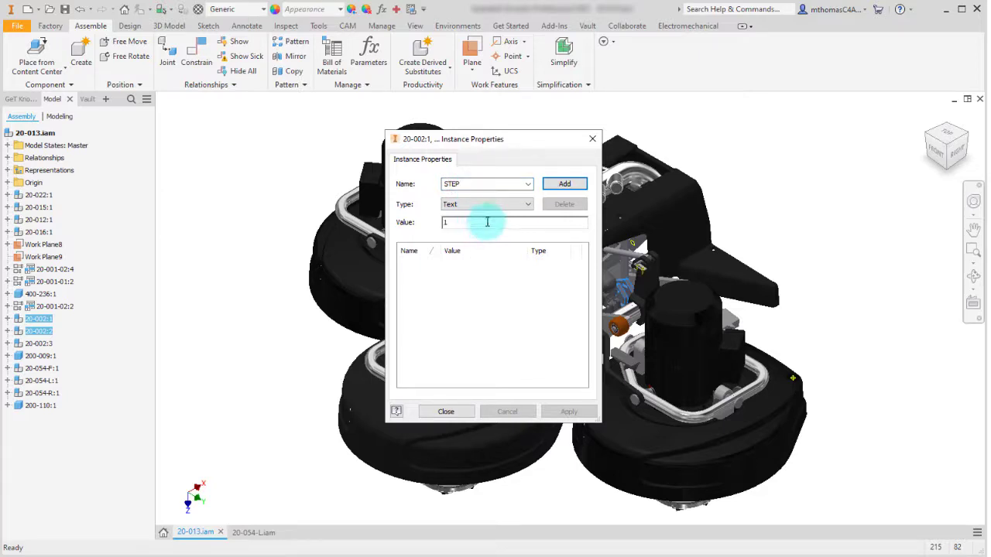
left_click(563, 186)
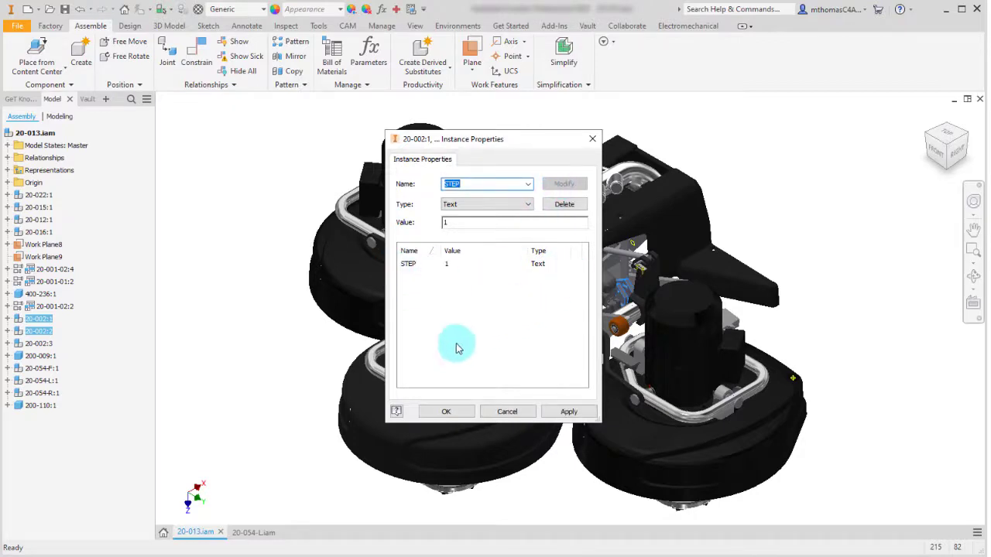
left_click(449, 413)
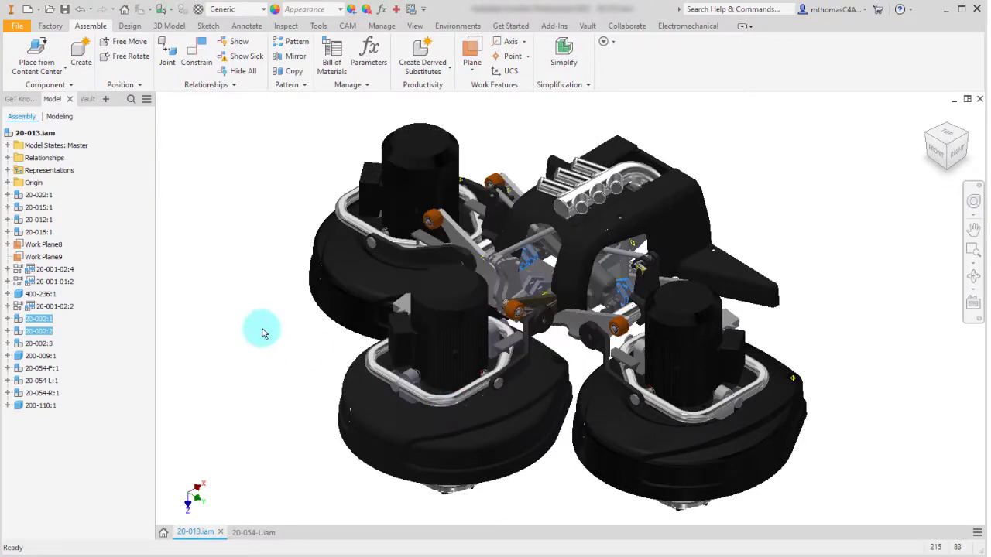
left_click(48, 346)
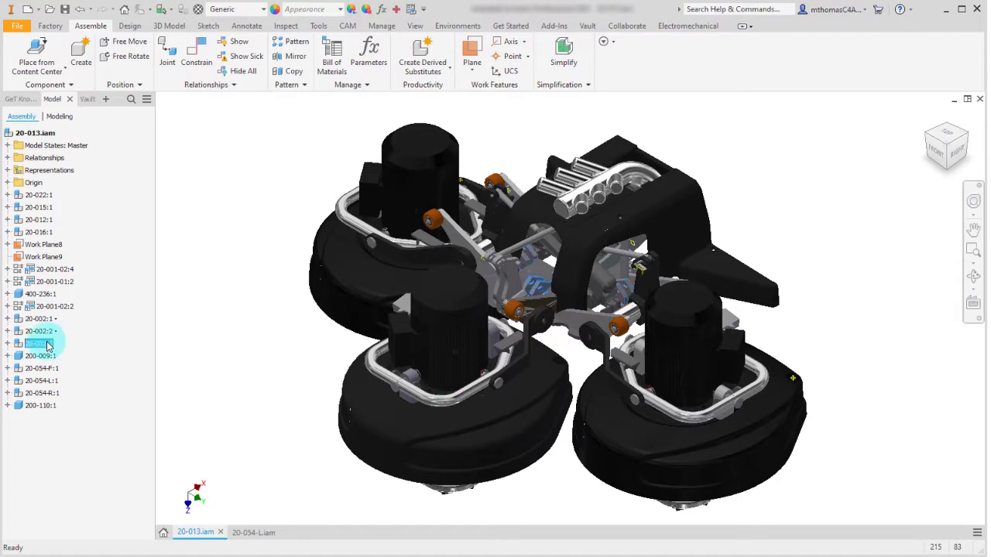
Add instance property STEP with value 2 to Head Latch instance 20-002:3, then clear the selection.
right_click(47, 346)
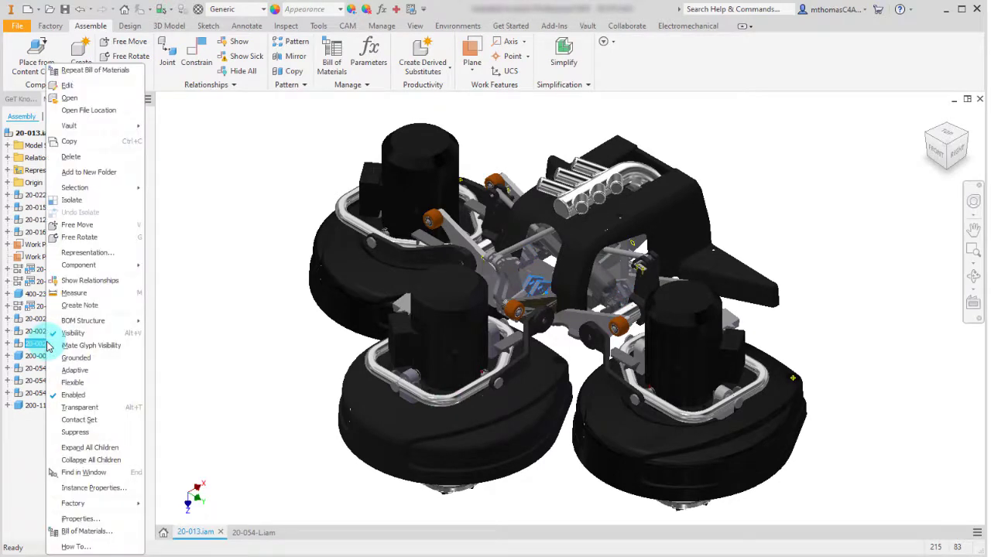
left_click(81, 488)
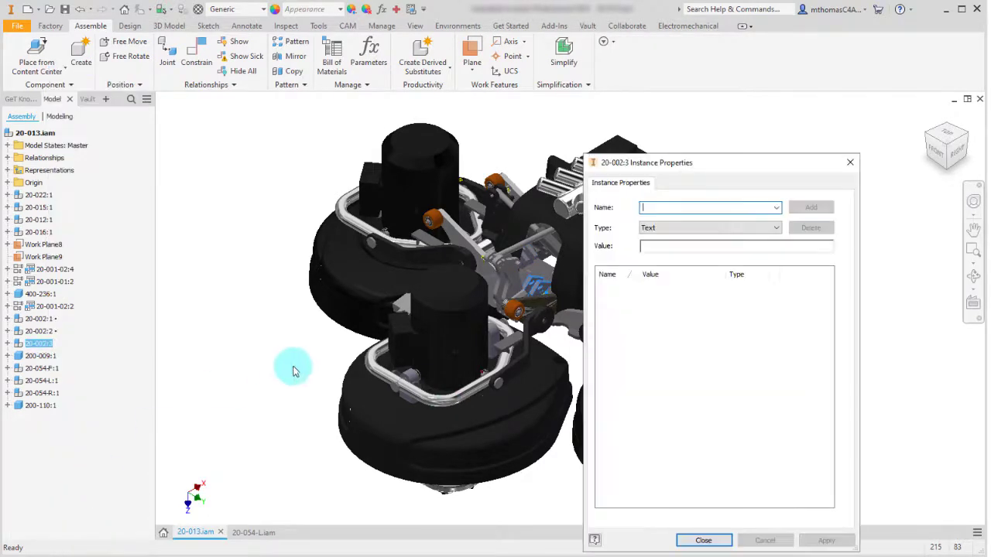
left_click_drag(695, 162, 646, 133)
left_click(621, 178)
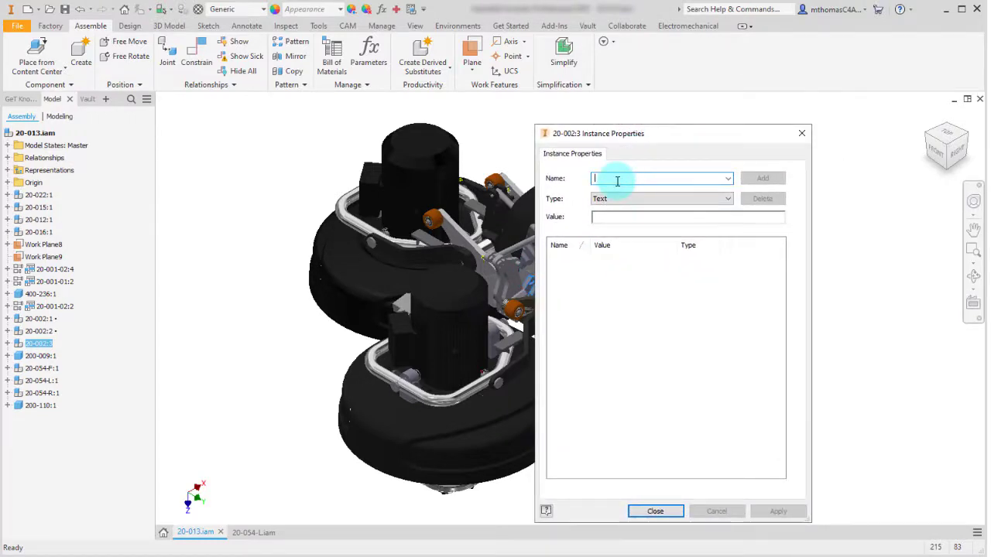
type("STEP")
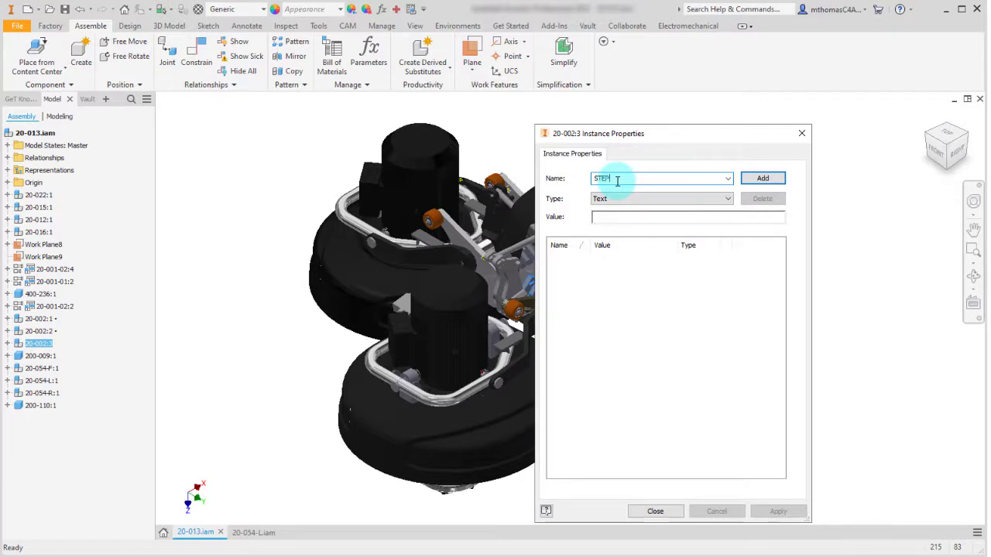
key("Tab")
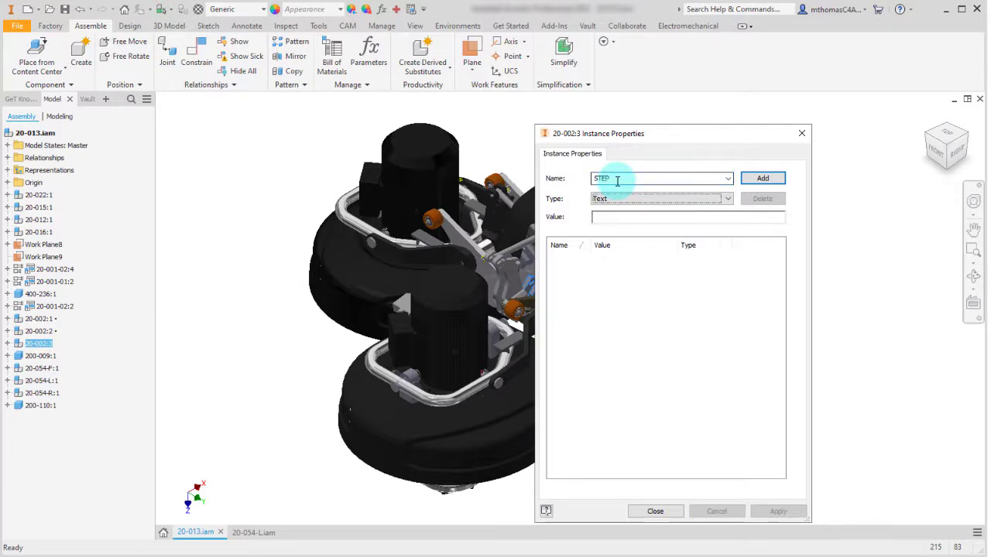
left_click(634, 219)
type("2")
left_click(760, 180)
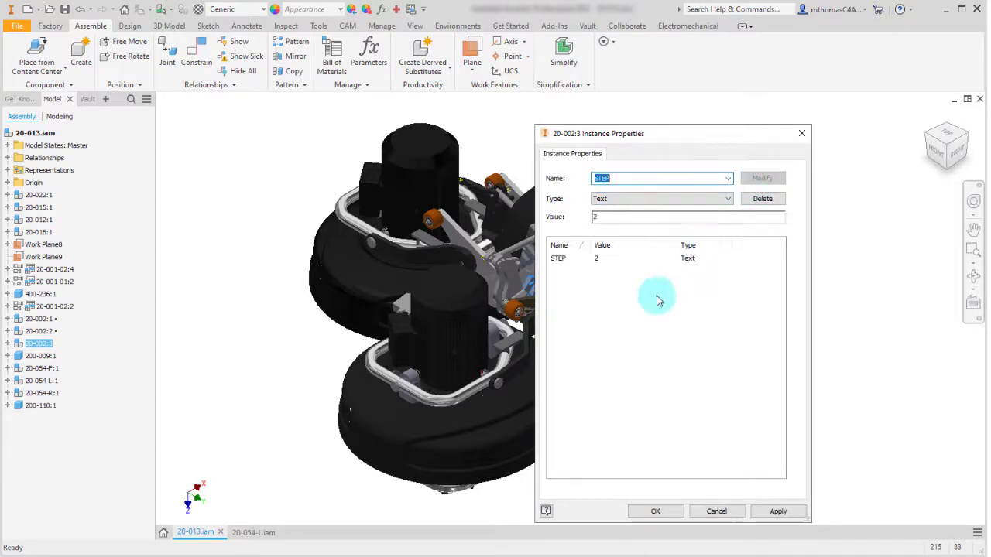
left_click(655, 511)
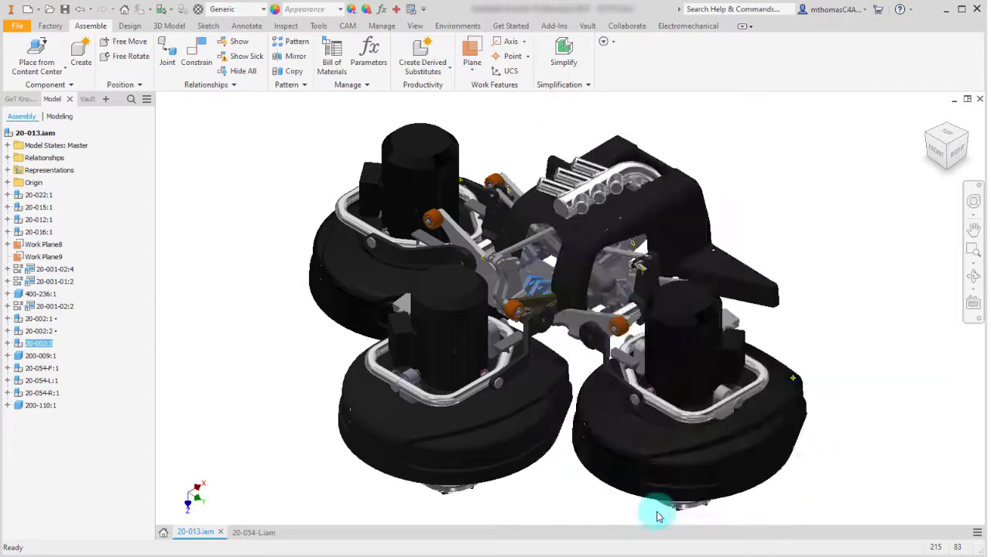
left_click(300, 198)
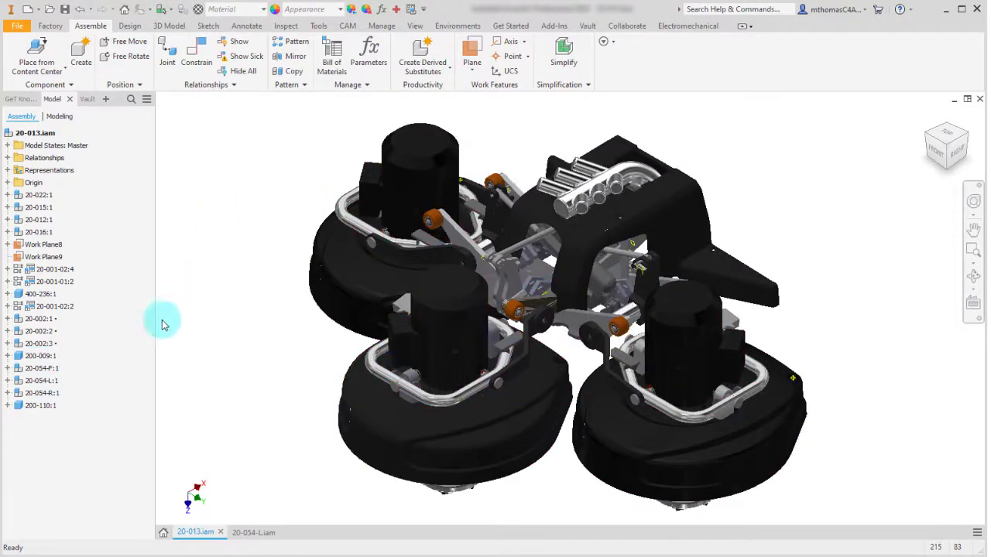
Add a second instance property PAINT with value GREEN to Head Latch instance 20-002:2.
right_click(41, 337)
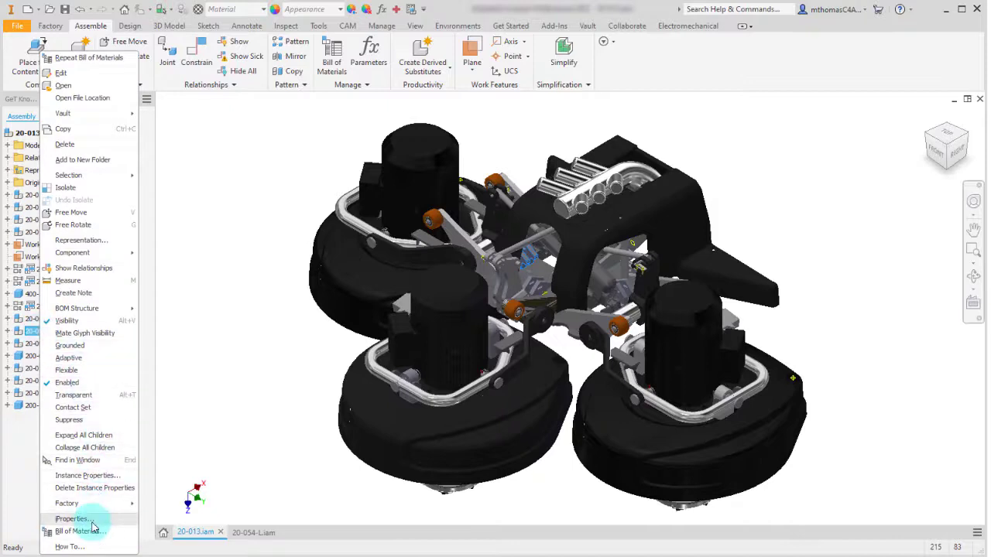
left_click(87, 476)
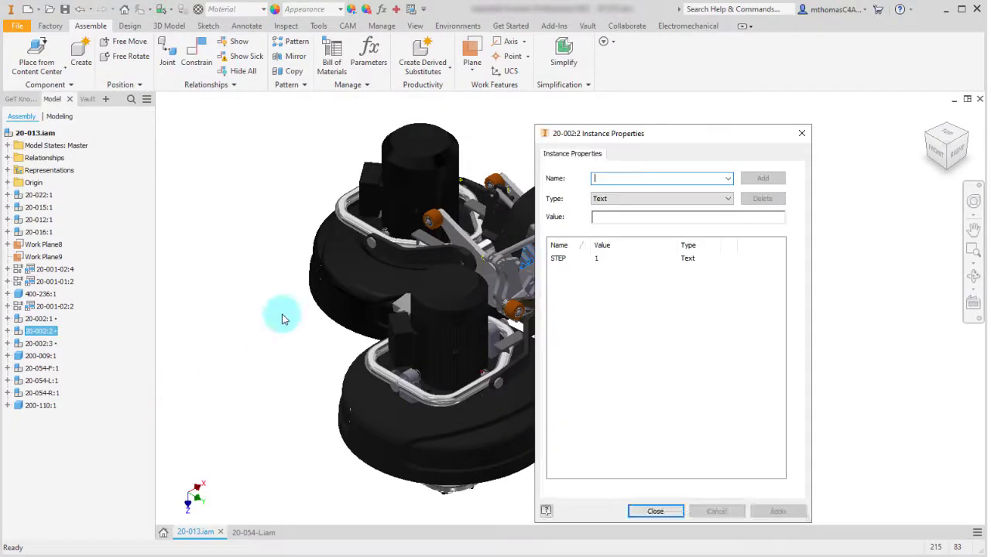
left_click(602, 178)
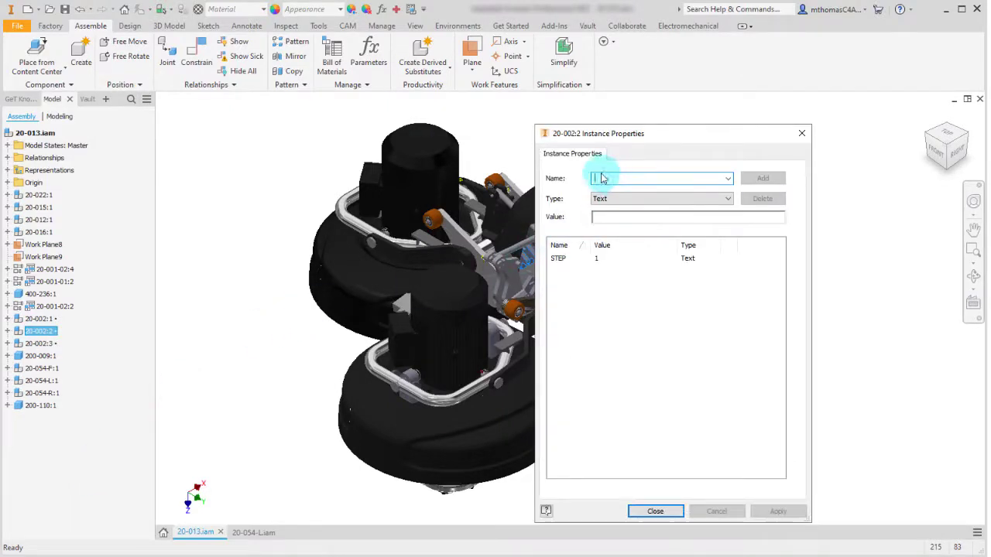
type("Plant")
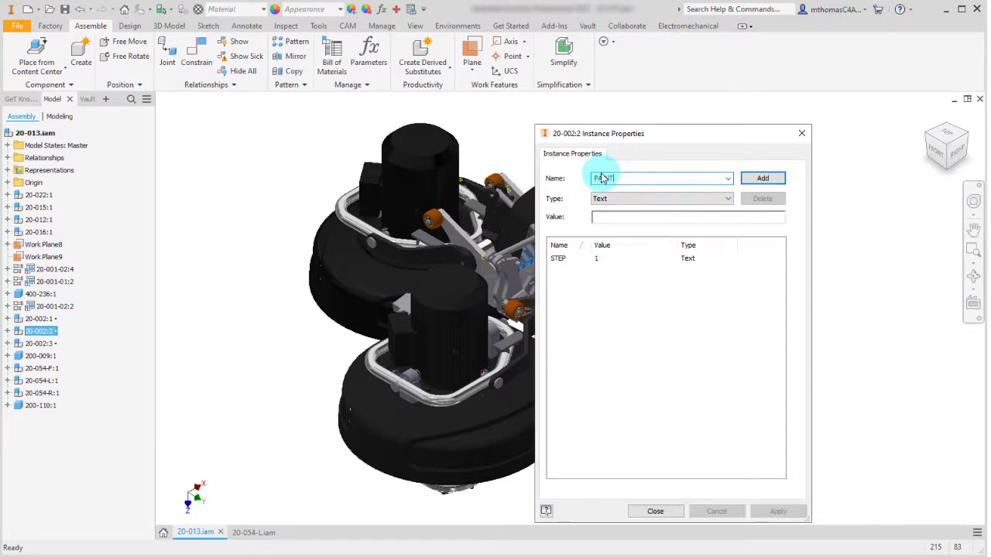
key("Tab")
key("Tab")
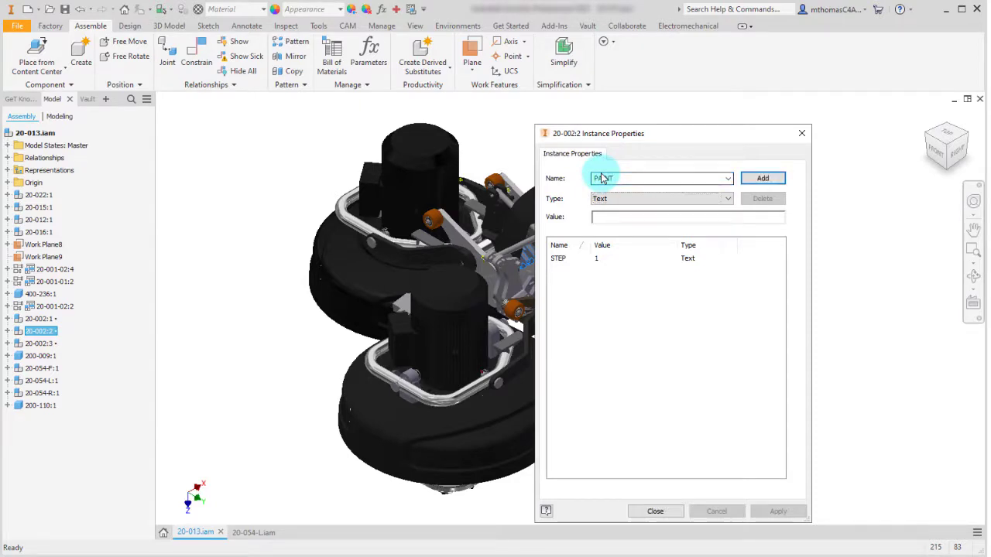
left_click(748, 179)
left_click(668, 512)
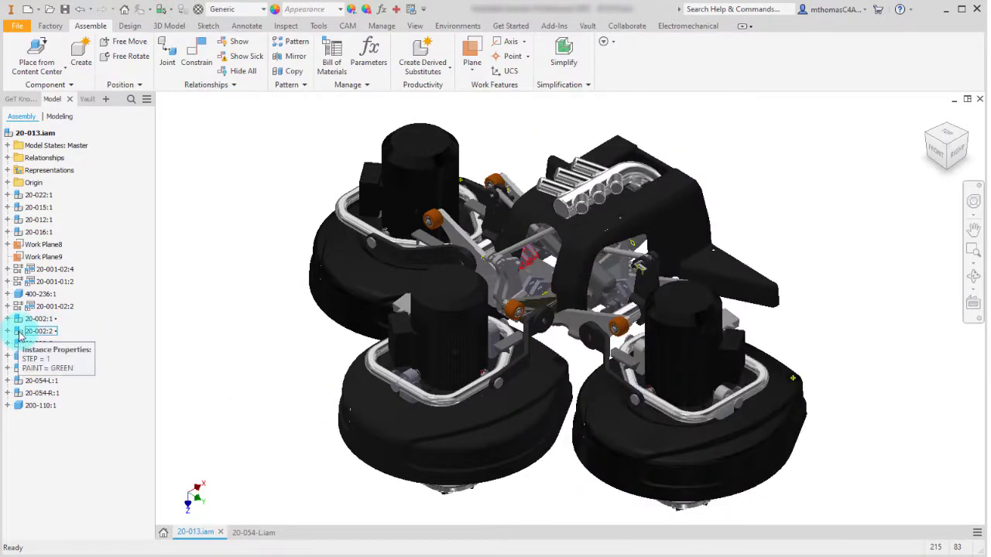
mouse_move(18, 334)
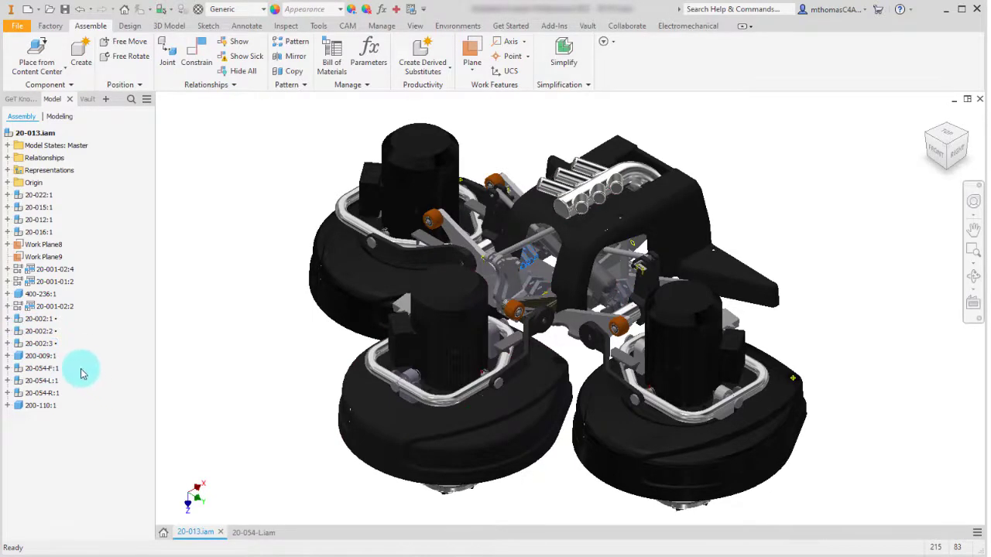
right_click(45, 344)
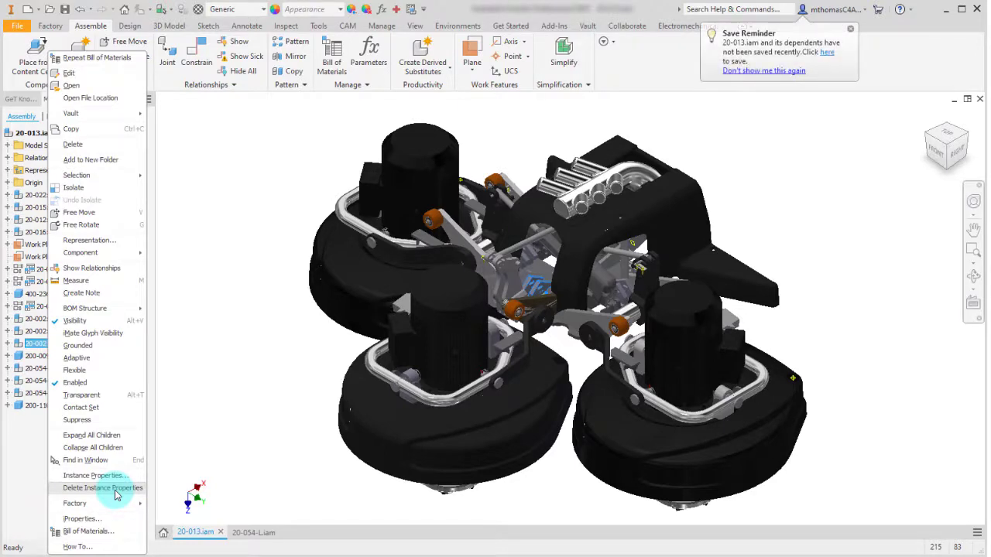
left_click(221, 380)
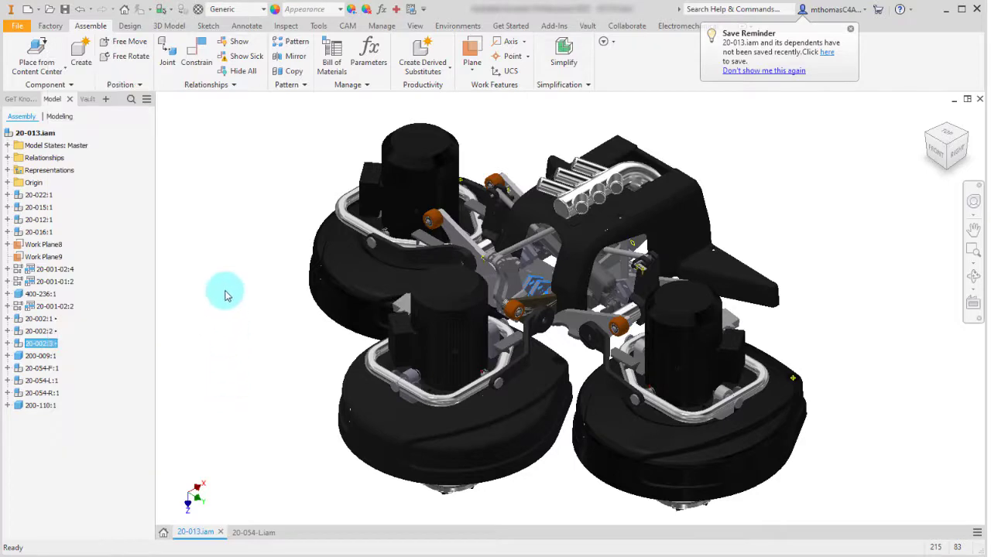
Open the Bill of Materials on its Model Data tab, showing Head Latch as three rows.
left_click(333, 65)
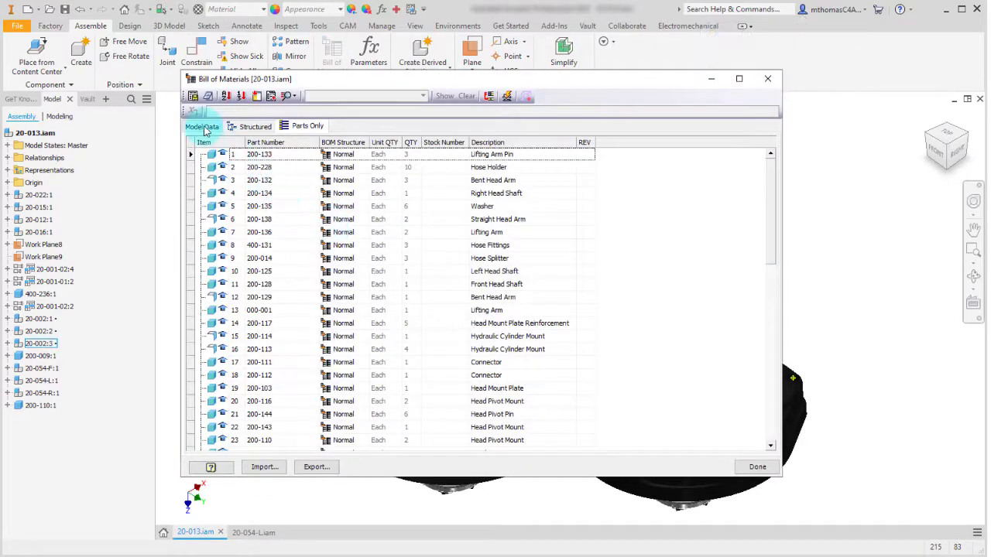
left_click(203, 127)
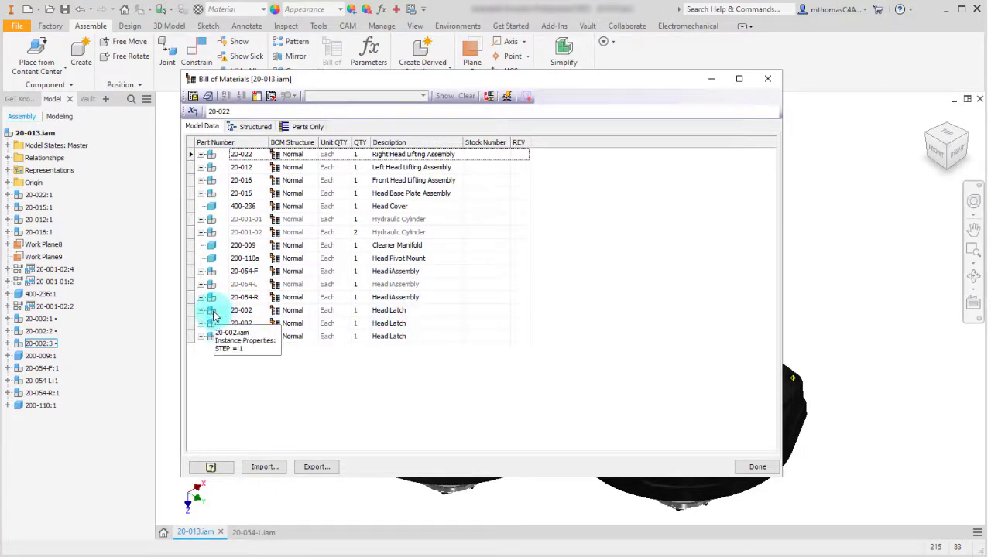
Add a custom iProperty column named STEP, type Text, to the bill of materials.
left_click(271, 95)
left_click_drag(48, 106, 183, 66)
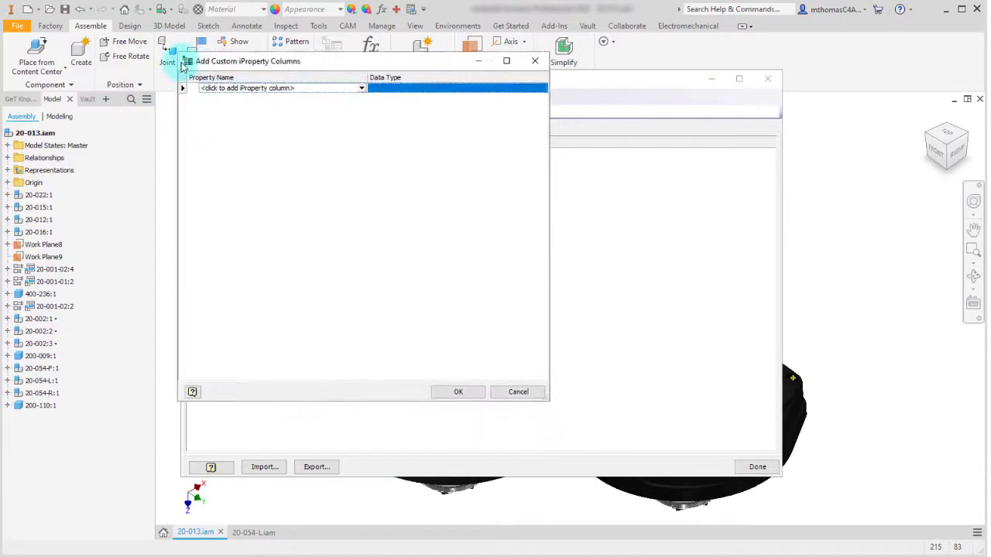
left_click(362, 89)
left_click(362, 89)
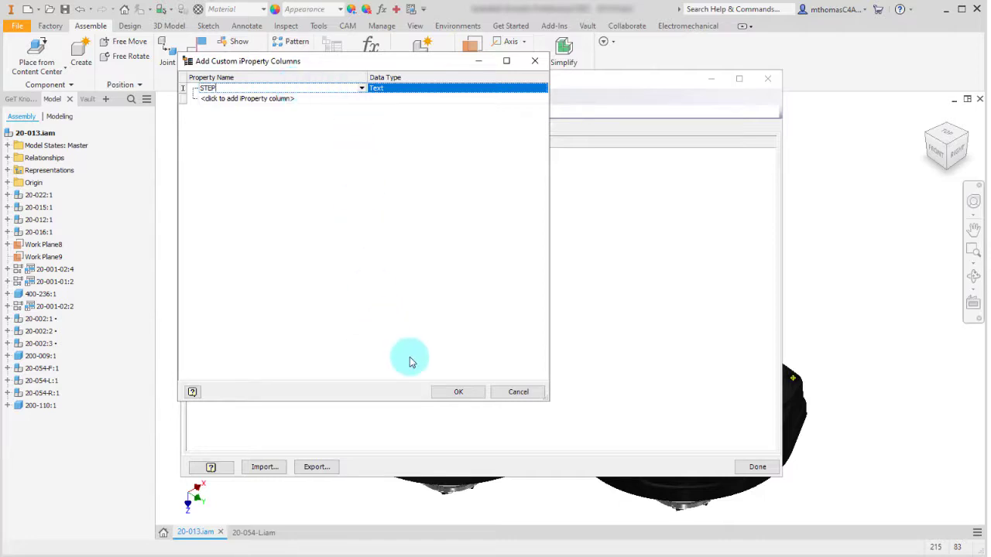
left_click(455, 393)
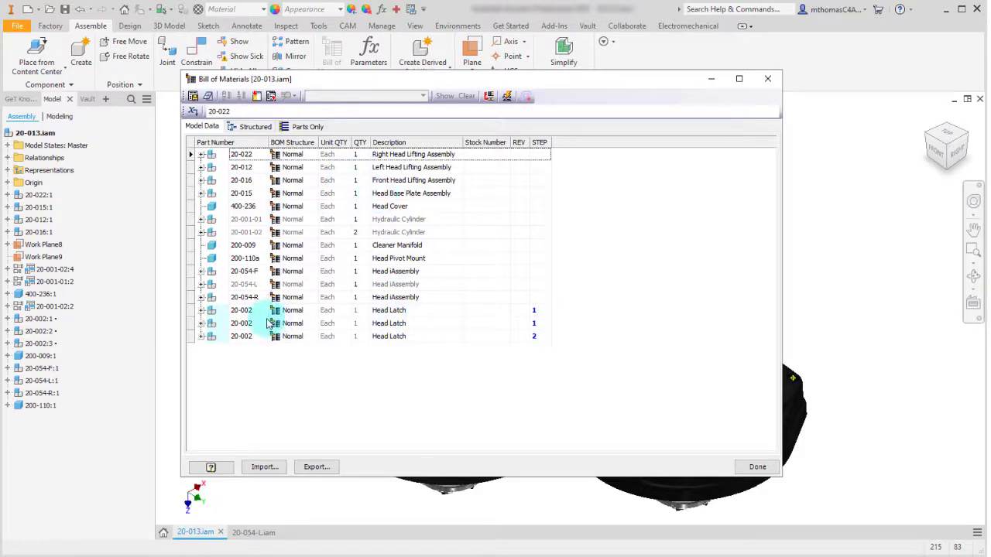
Switch to the Structured view, where Head Latch becomes one quantity-3 row with STEP Varies.
left_click(239, 343)
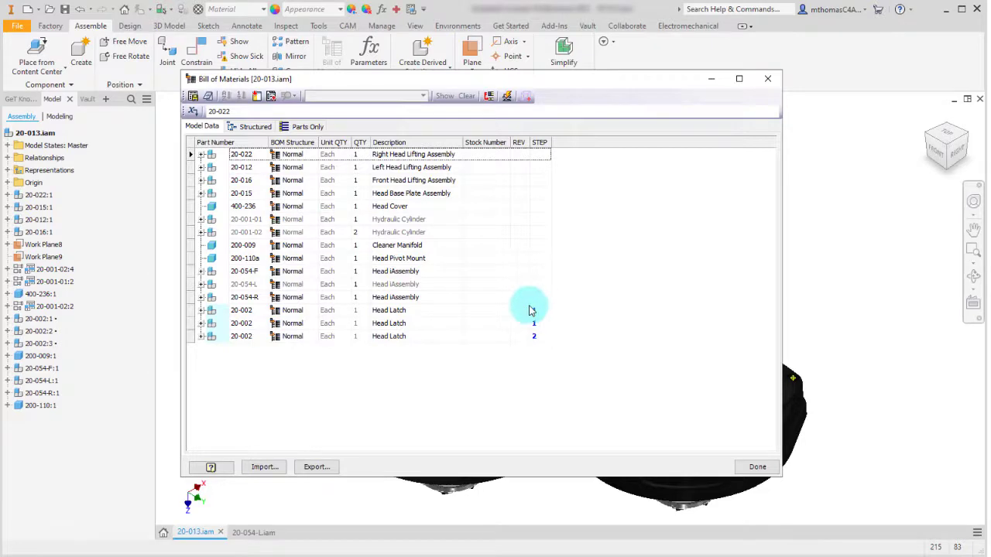
left_click(255, 127)
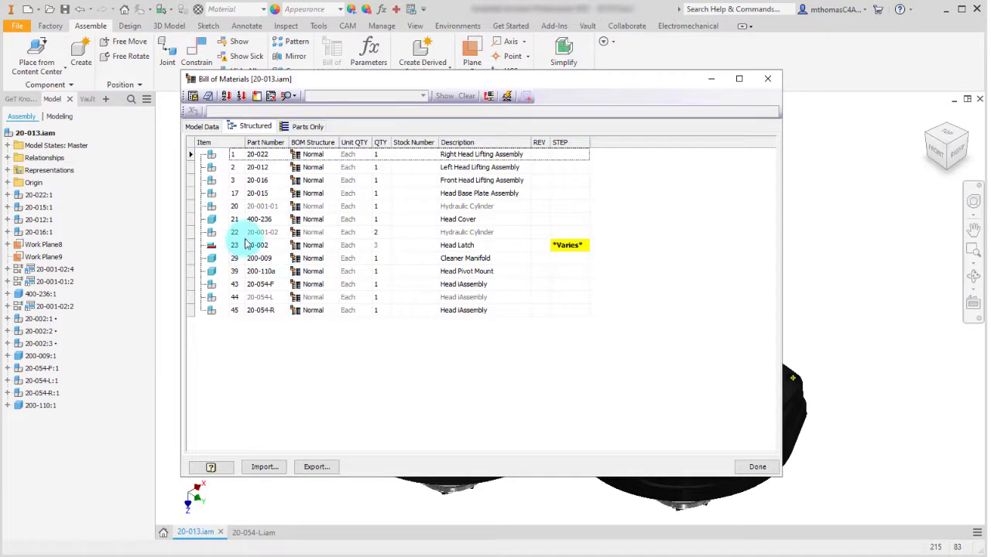
Turn off Merge Instance Rows in the Part Number Row Merge Settings.
left_click(489, 96)
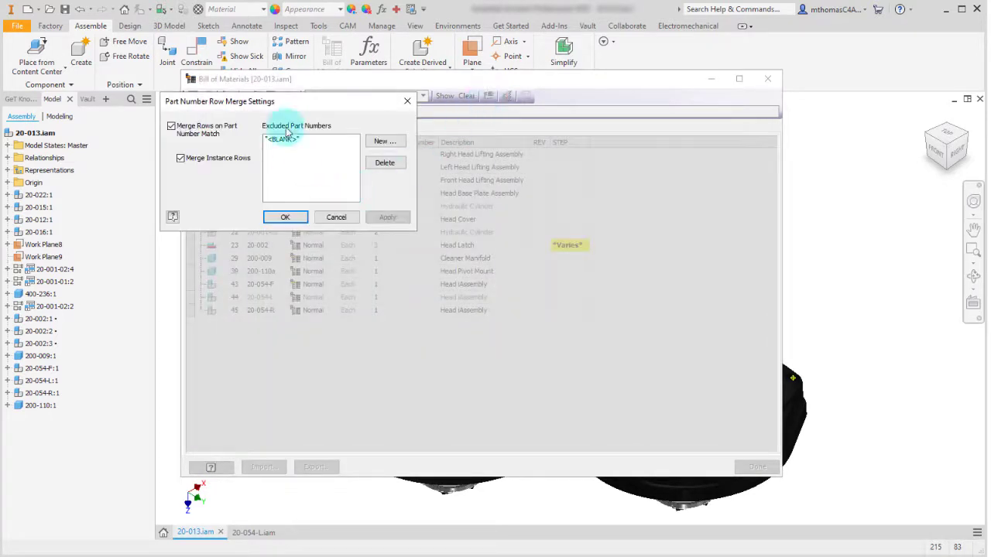
left_click_drag(287, 101, 349, 107)
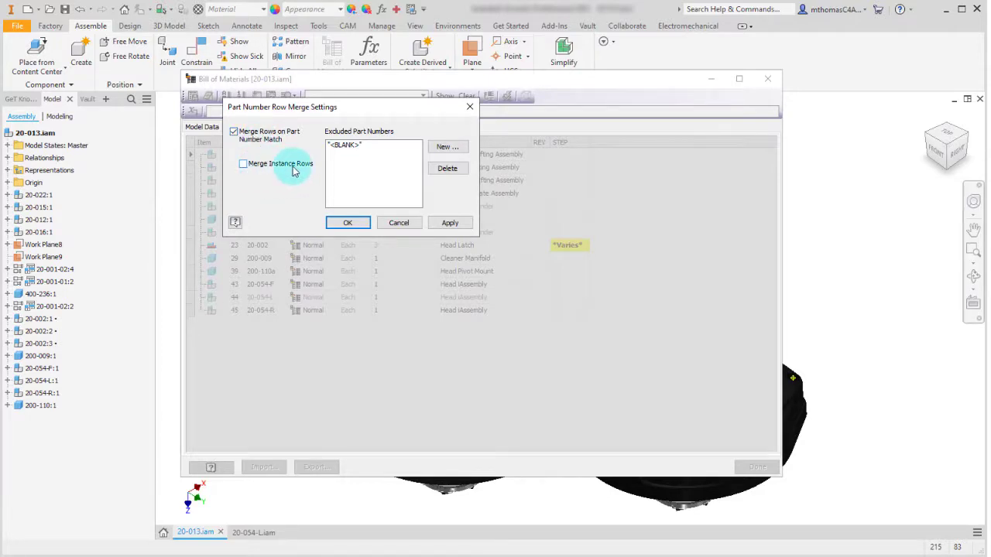
left_click(347, 222)
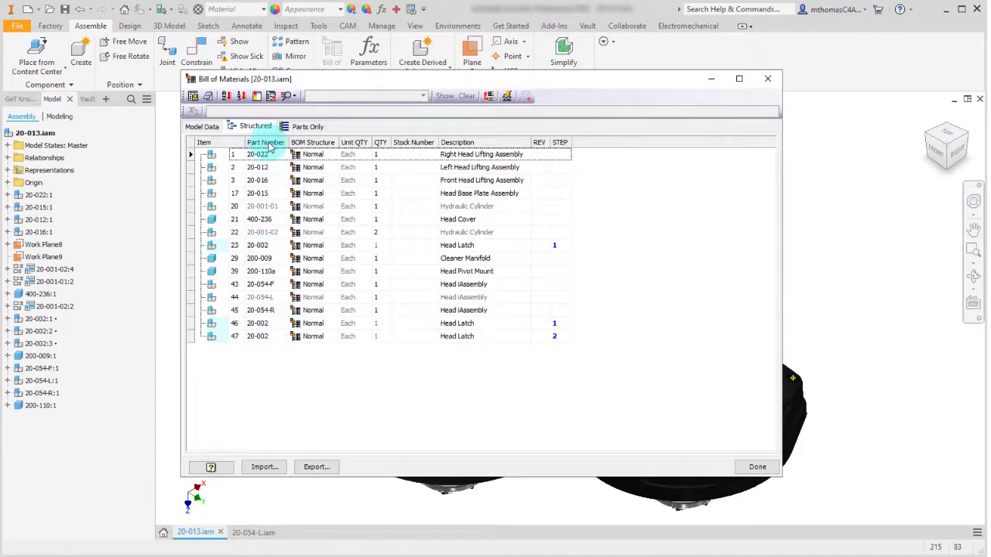
Choose Part Number as the sort field for the structured items.
left_click(225, 96)
left_click(240, 137)
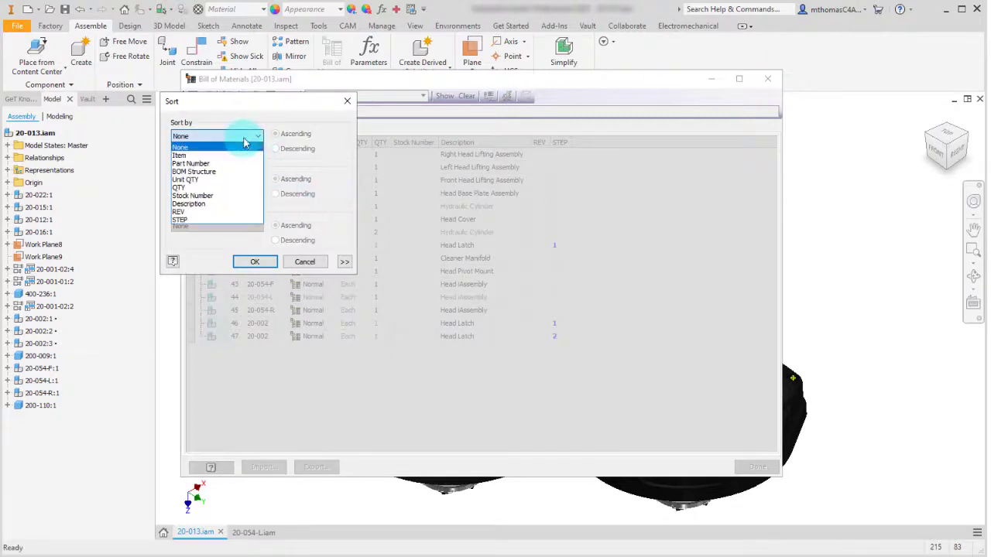
left_click(232, 161)
Apply the Part Number sort and renumber all items from 1 in increments of 1.
left_click(258, 265)
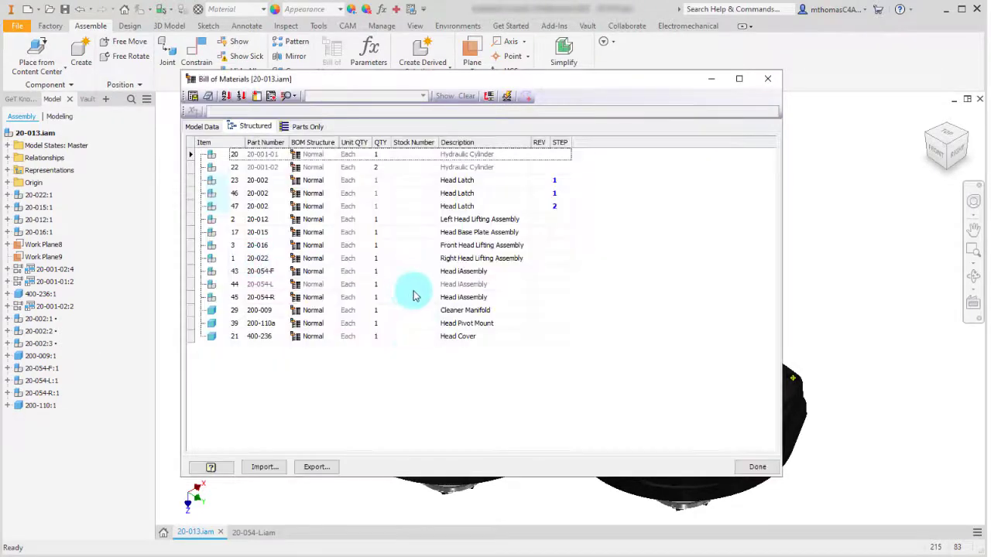
left_click(238, 96)
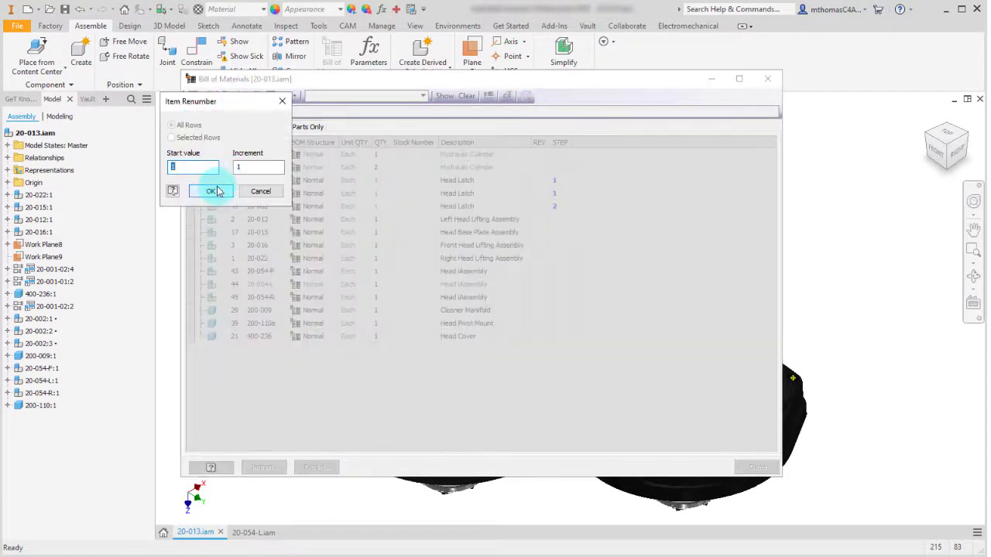
left_click(212, 190)
Confirm the STEP custom column setup and close the bill of materials.
left_click(270, 96)
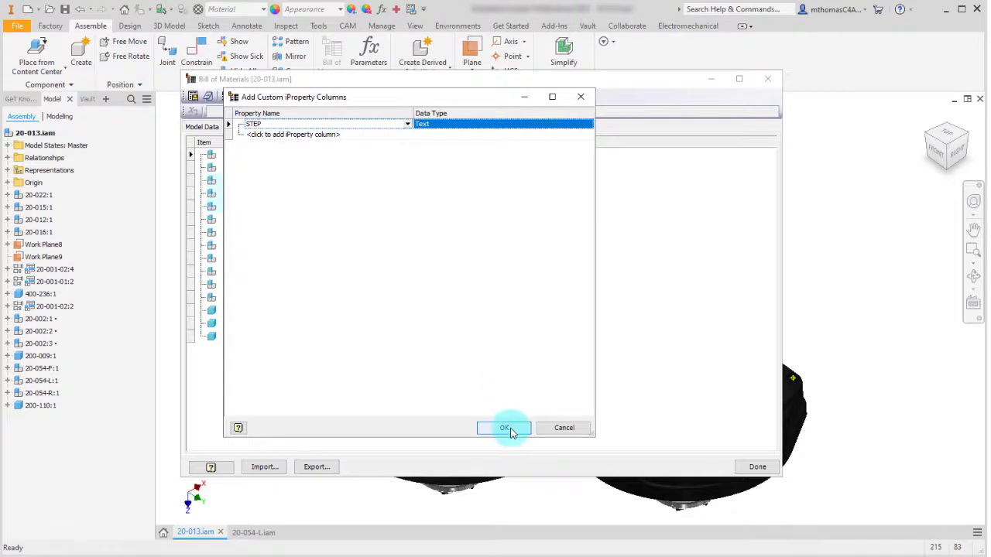
left_click(505, 428)
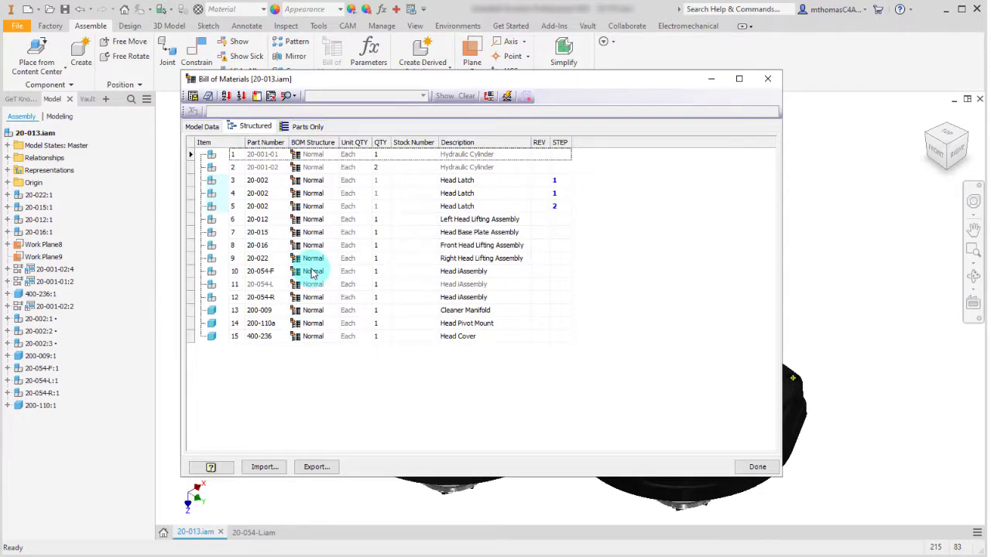
left_click(759, 468)
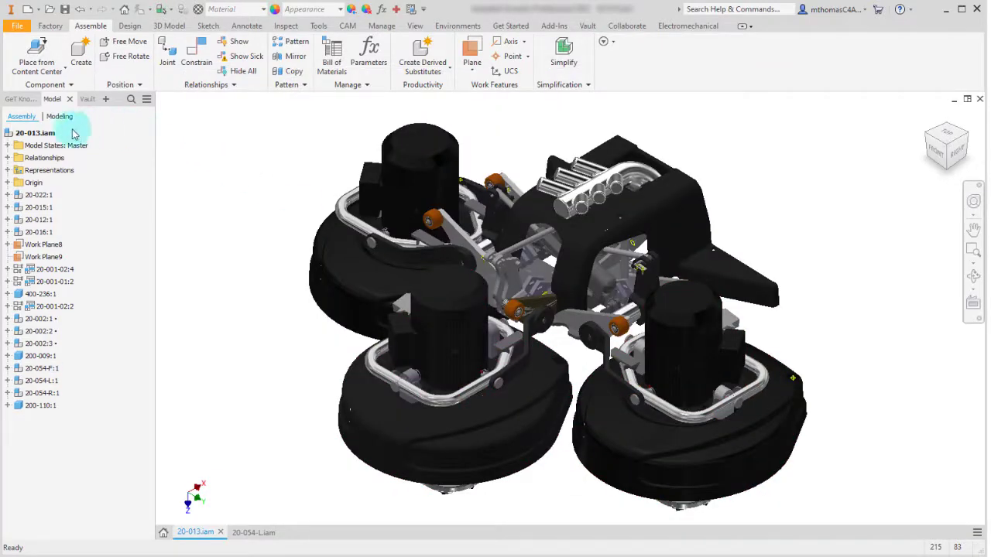
Insert a Structured parts list of 20-013 at the sheet's top-right corner.
right_click(53, 137)
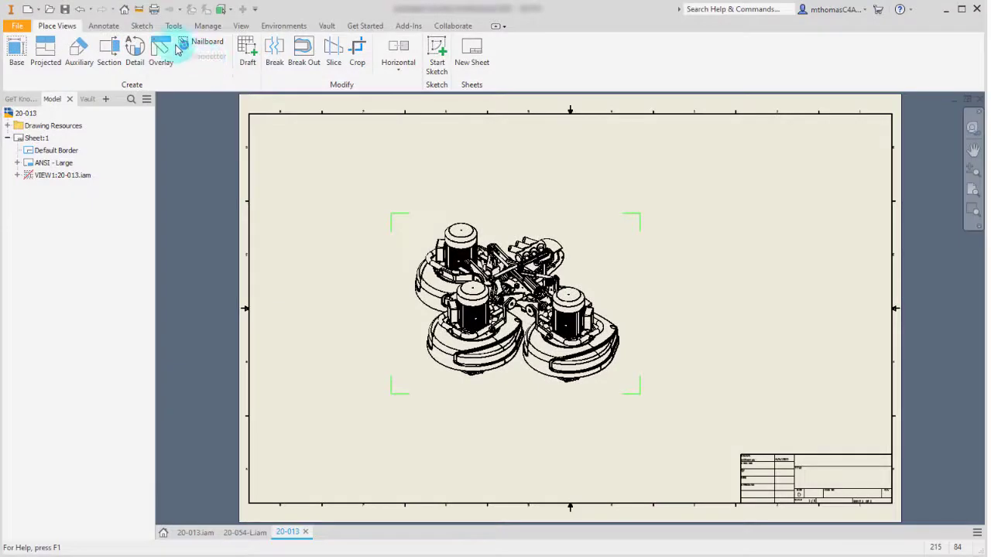
left_click(104, 27)
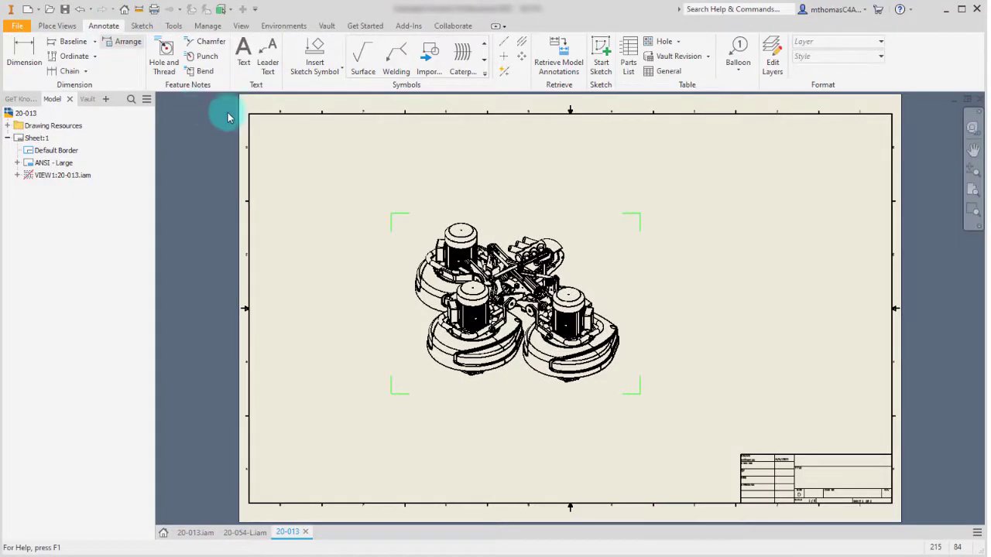
left_click(629, 62)
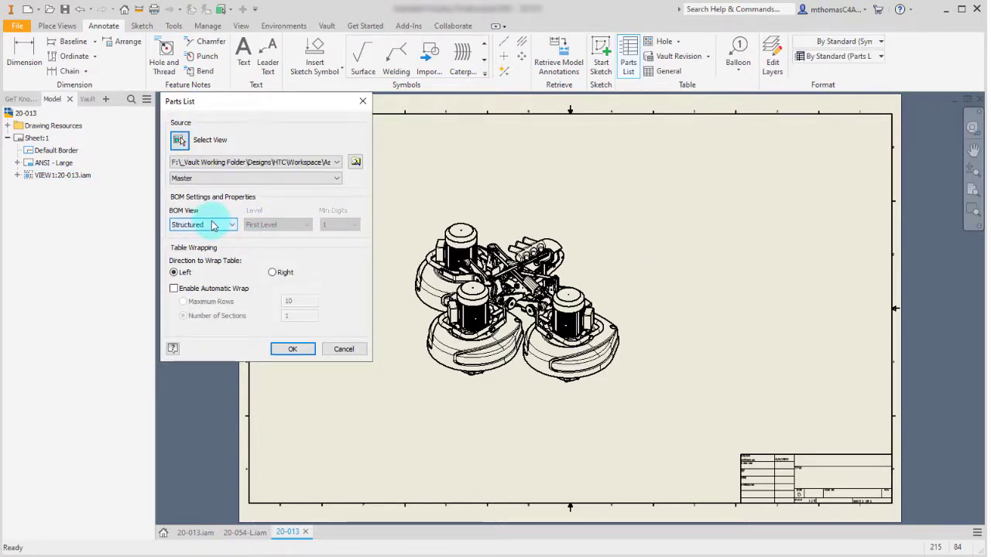
left_click(293, 349)
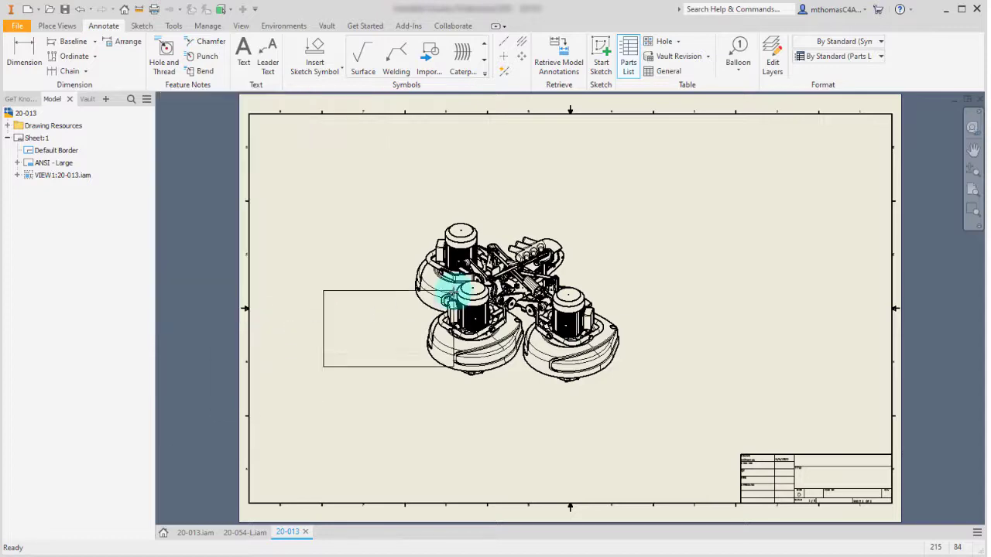
left_click(892, 116)
scroll(892, 116, "down", 3)
scroll(856, 152, "up", 5)
middle_click_drag(857, 152, 645, 251)
left_click(691, 180)
Add a new STEP property column to the parts list through the Column Chooser.
double_click(694, 164)
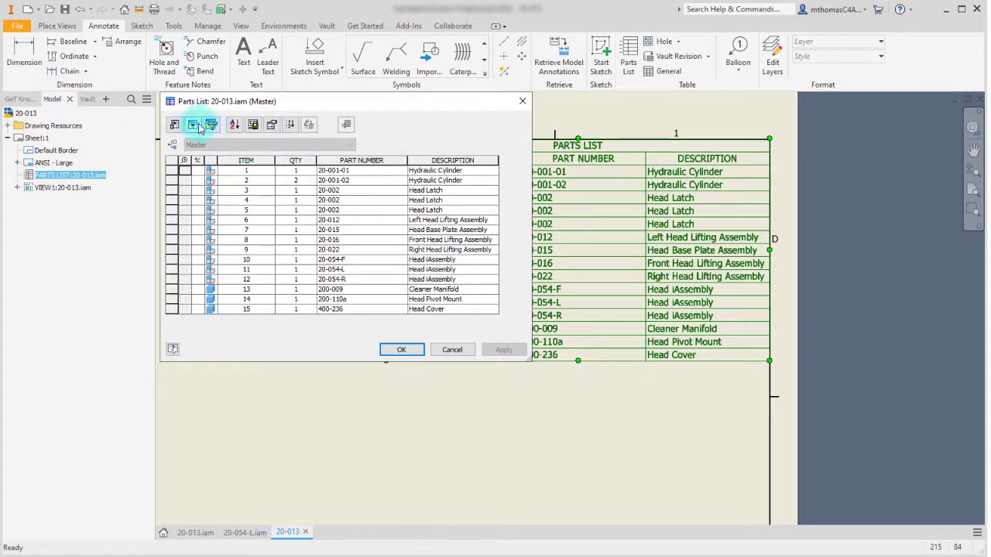
left_click(175, 128)
left_click(282, 165)
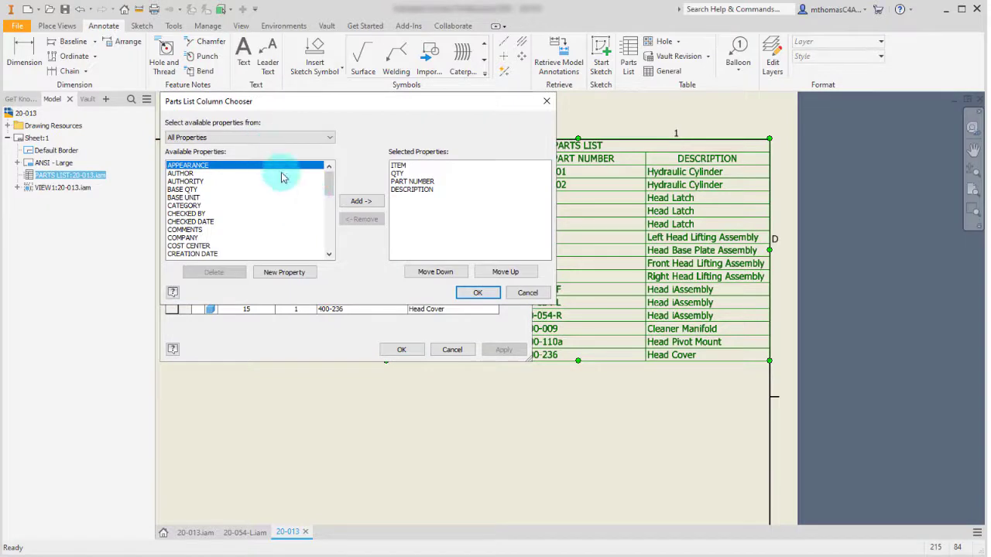
left_click(291, 276)
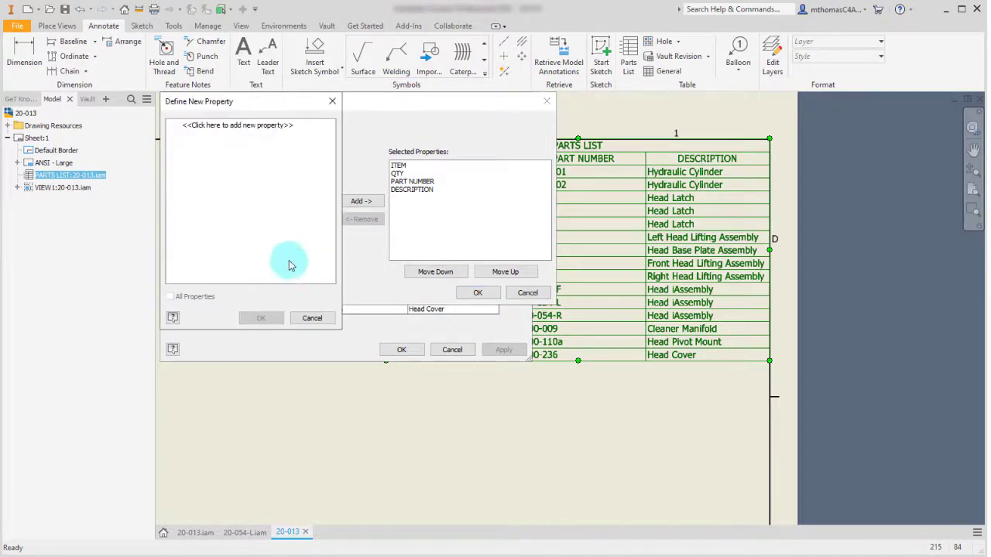
left_click(255, 125)
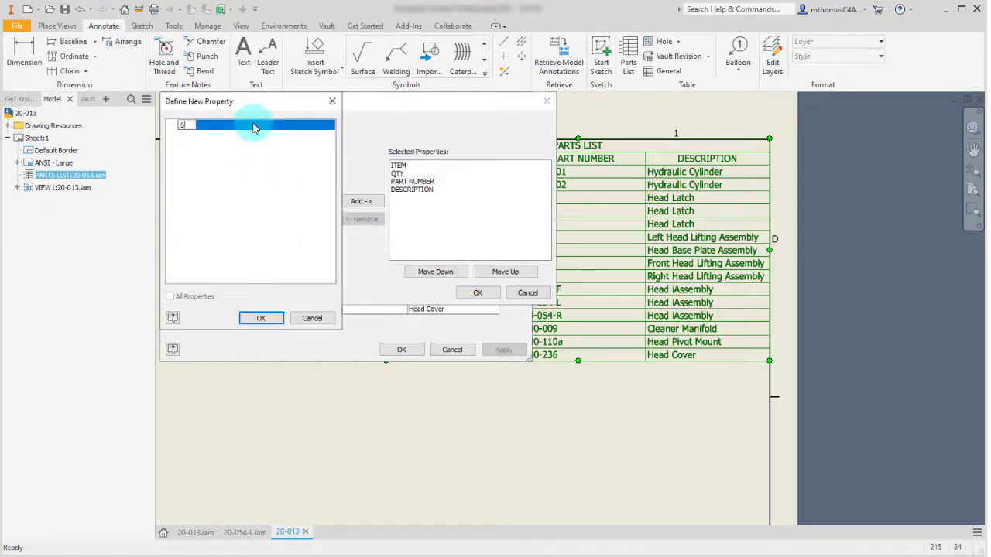
left_click(260, 317)
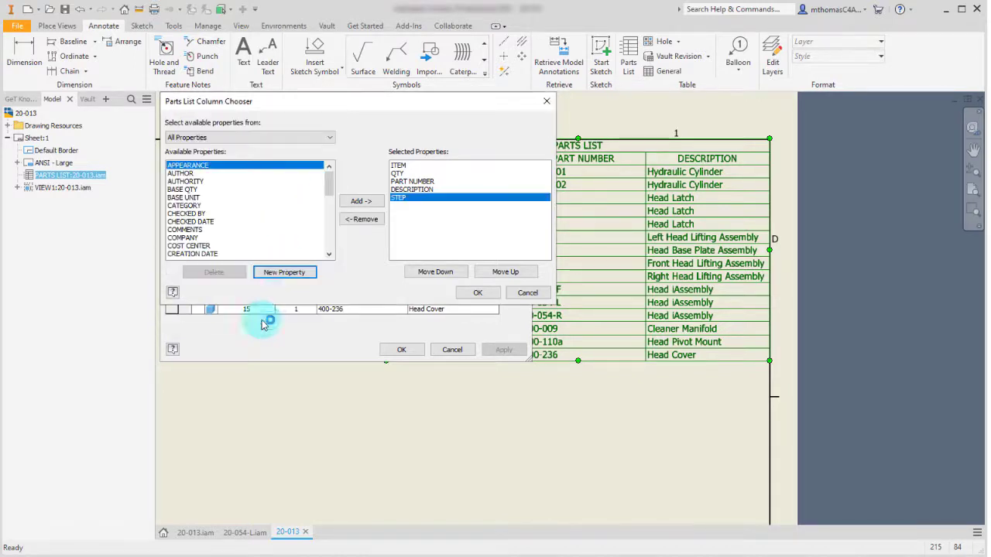
left_click(478, 294)
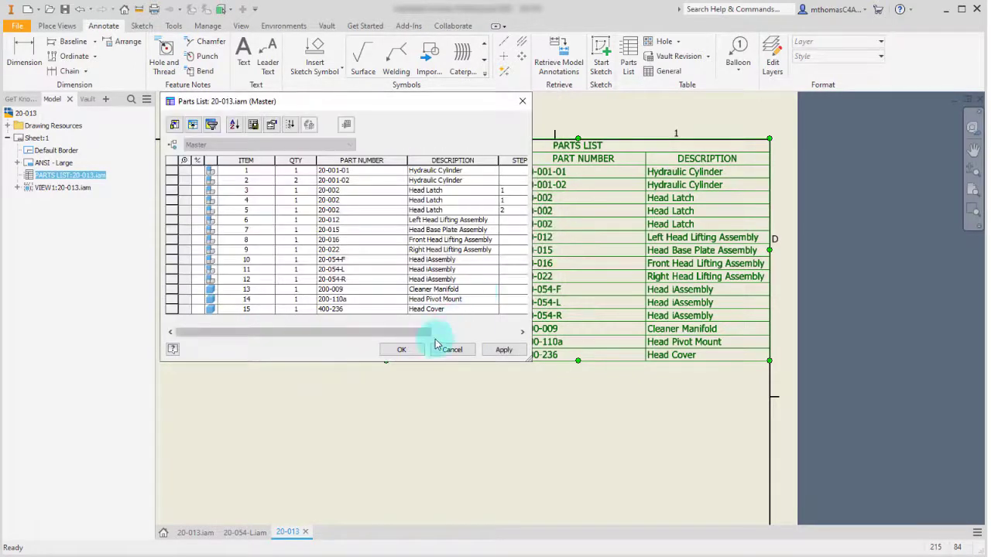
left_click(400, 350)
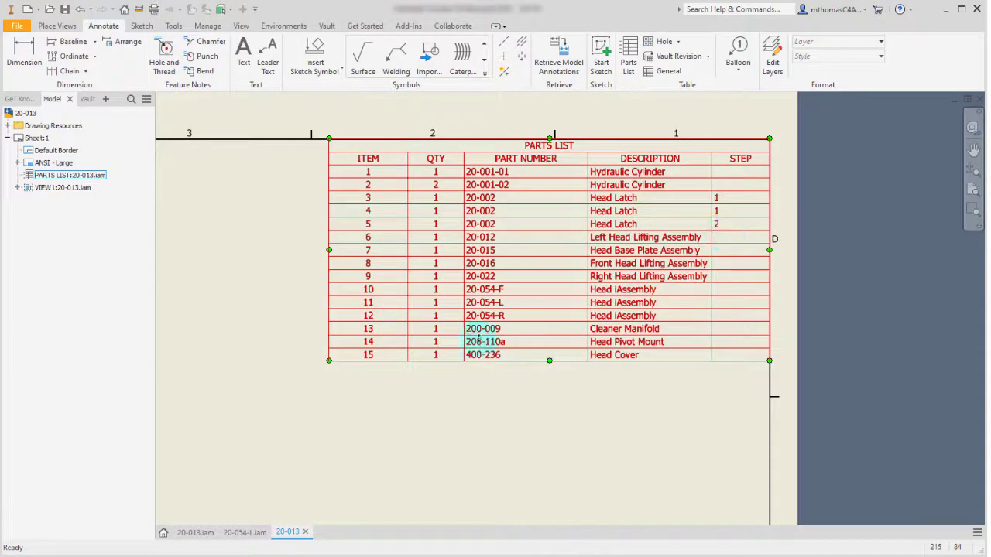
Group the parts list rows by STEP, hiding the group participants.
left_click(303, 333)
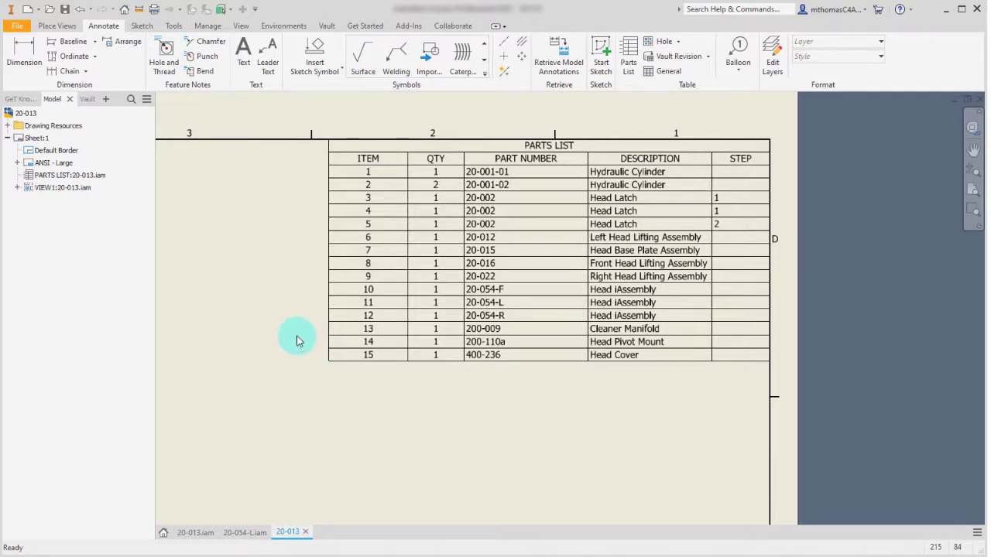
left_click(524, 302)
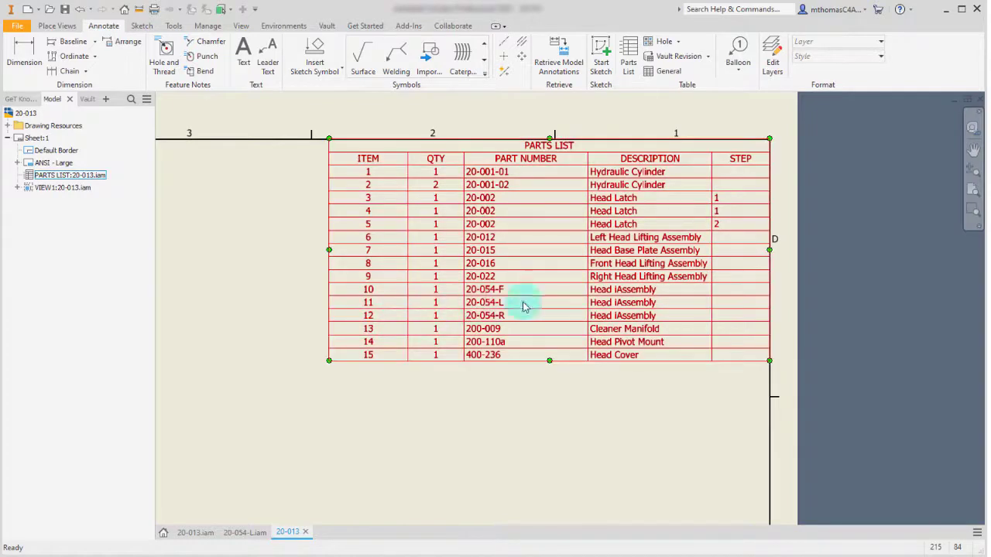
double_click(619, 203)
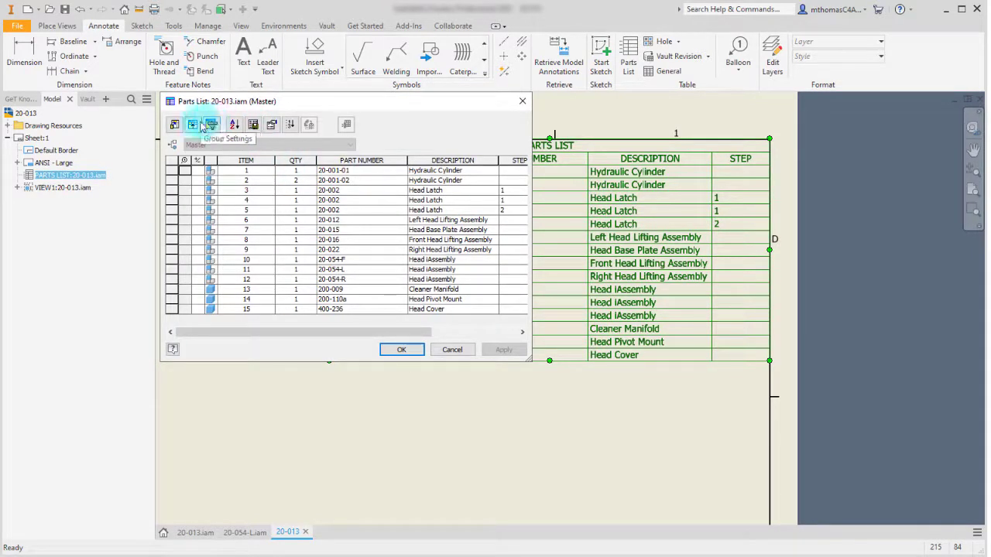
left_click(193, 126)
left_click(176, 126)
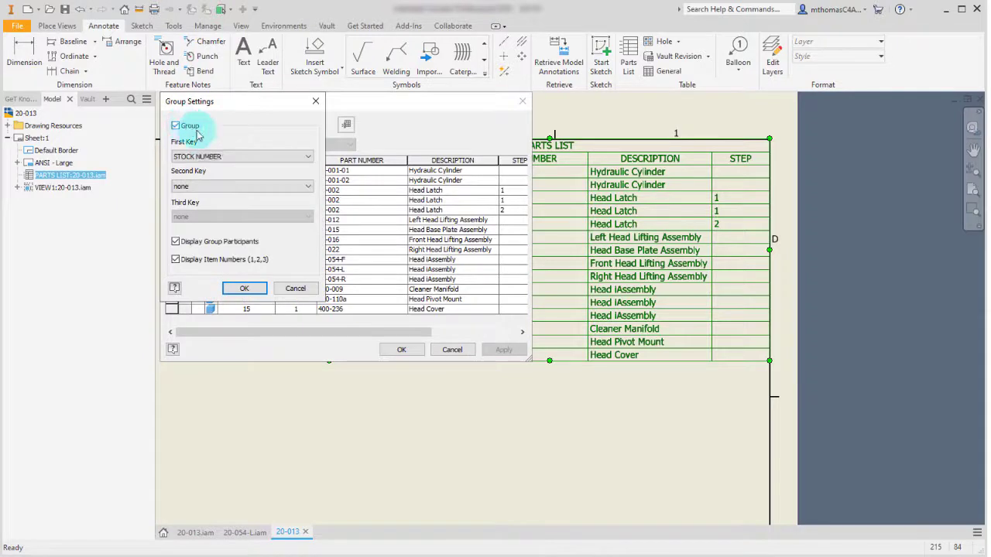
left_click(216, 157)
left_click(194, 189)
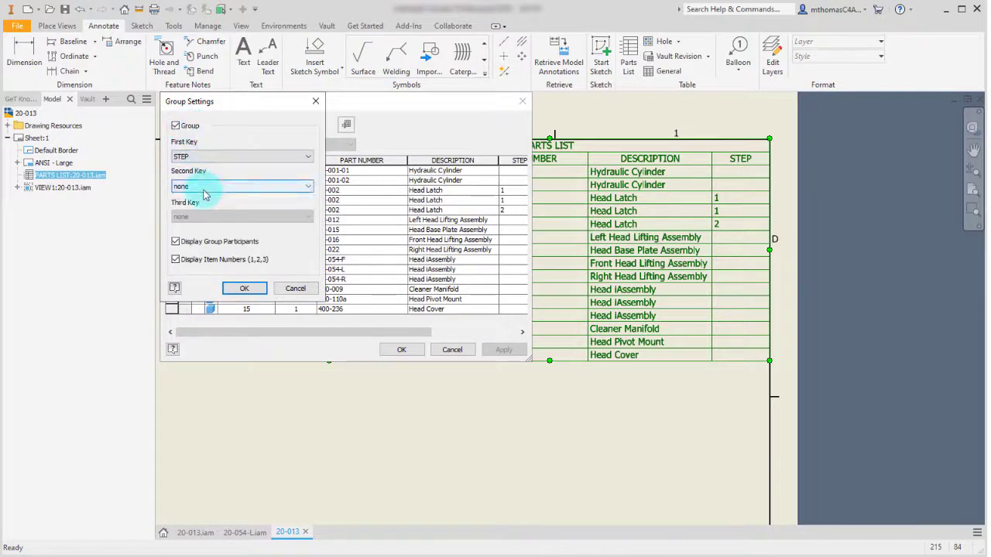
left_click(229, 245)
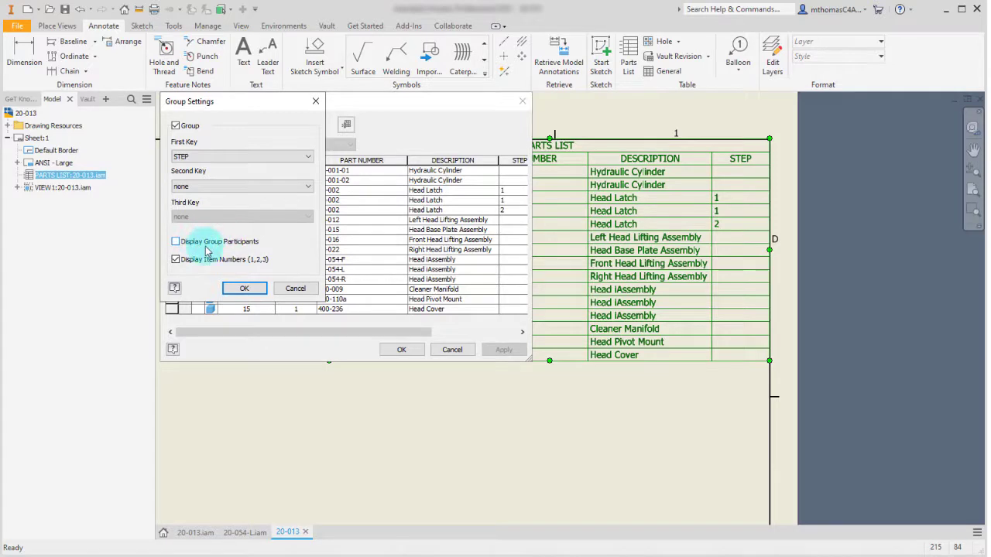
left_click(244, 288)
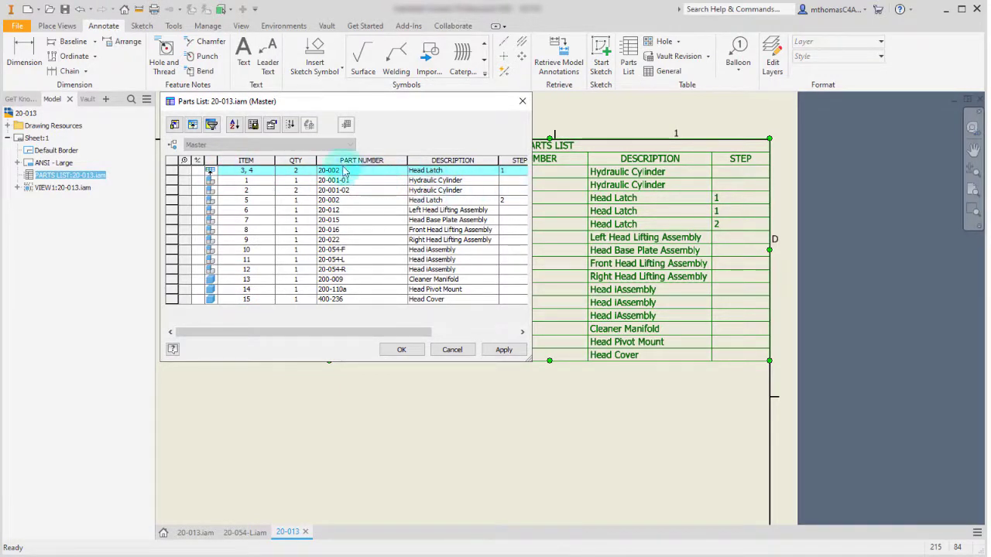
Reapply the STEP grouping so Head Latch reads items 3, 4 with QTY 2.
left_click(194, 126)
left_click(193, 126)
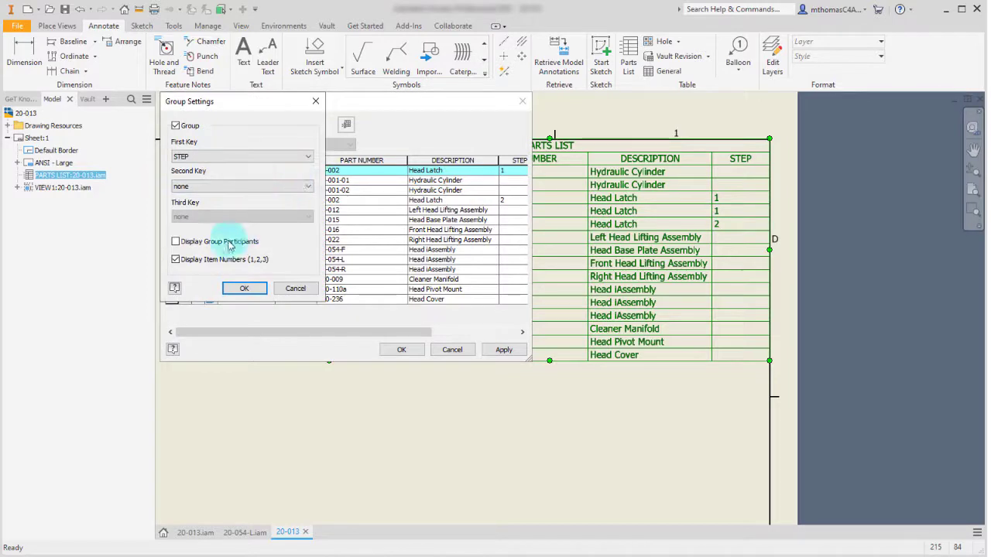
left_click(244, 288)
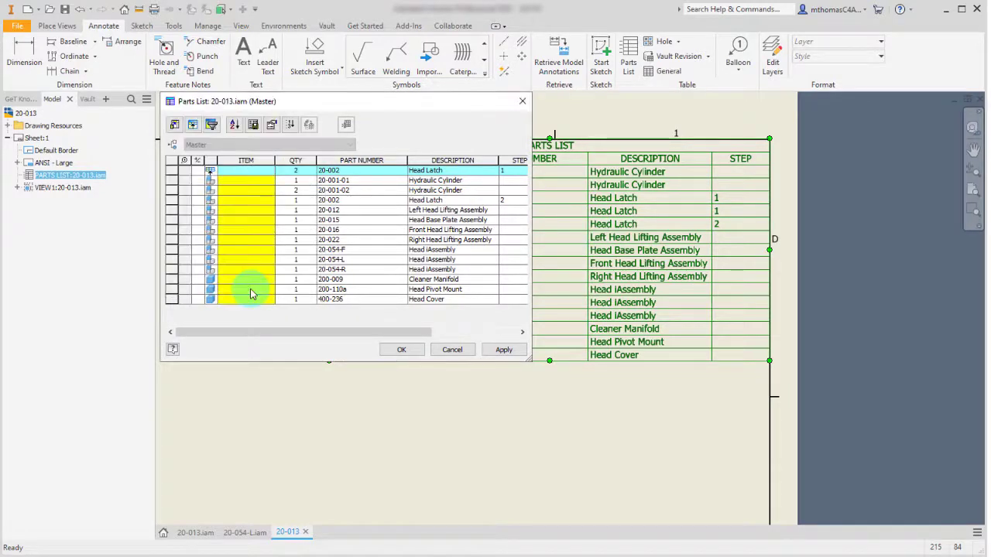
left_click(193, 125)
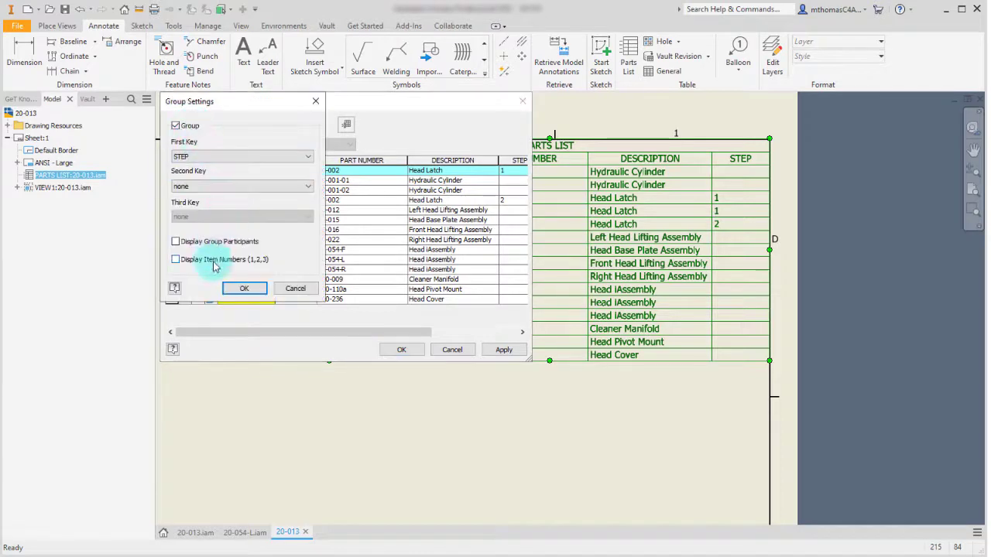
left_click(244, 288)
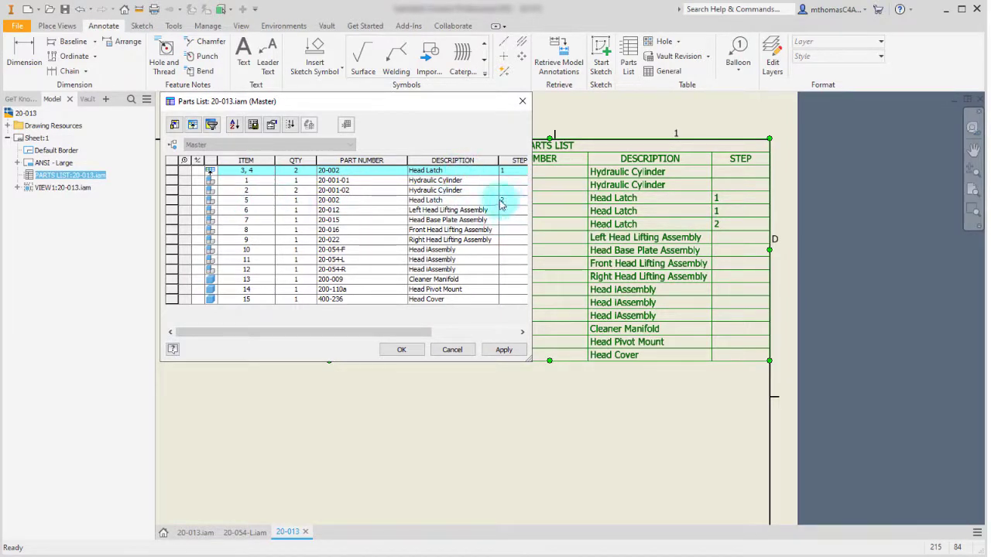
Sort the parts list by PART NUMBER, then by STEP.
left_click(234, 126)
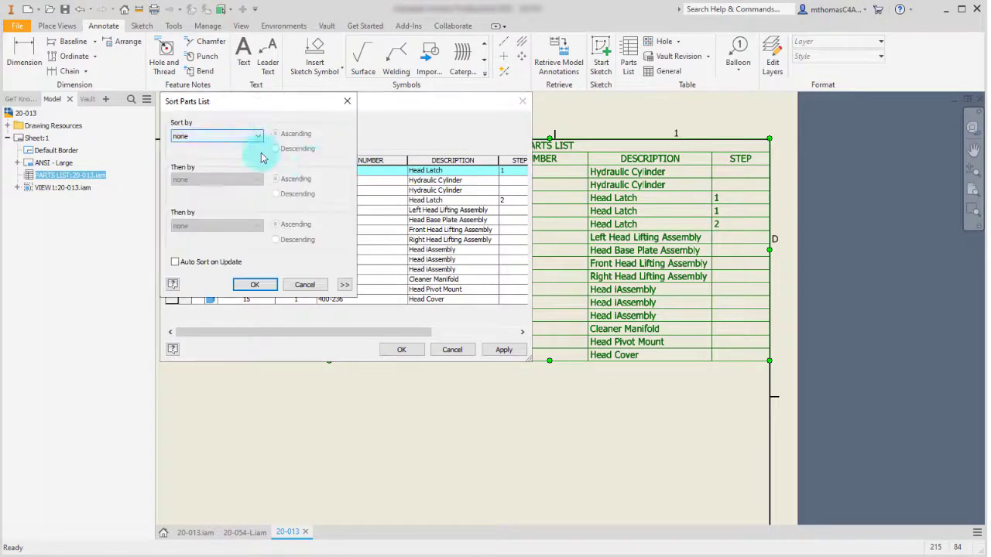
left_click(232, 137)
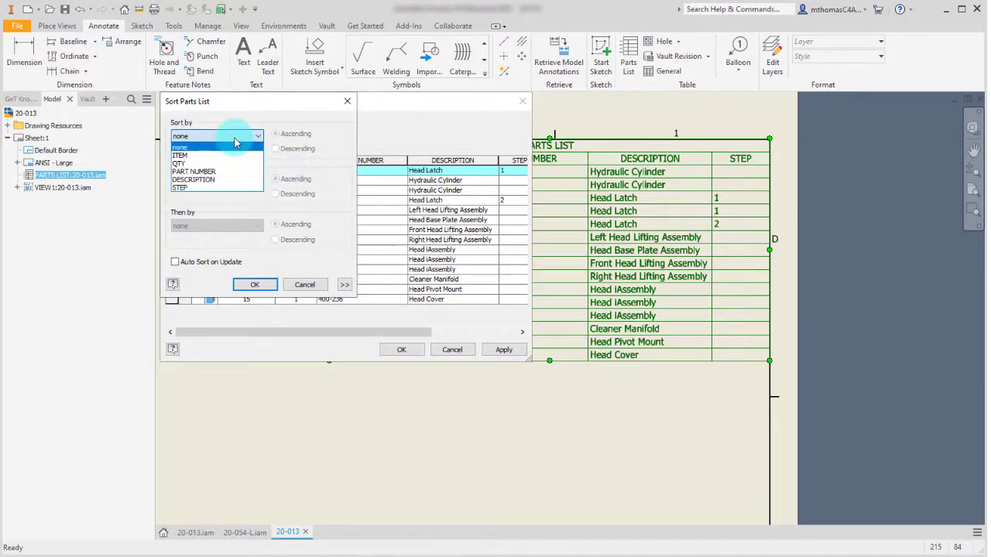
left_click(205, 172)
left_click(255, 285)
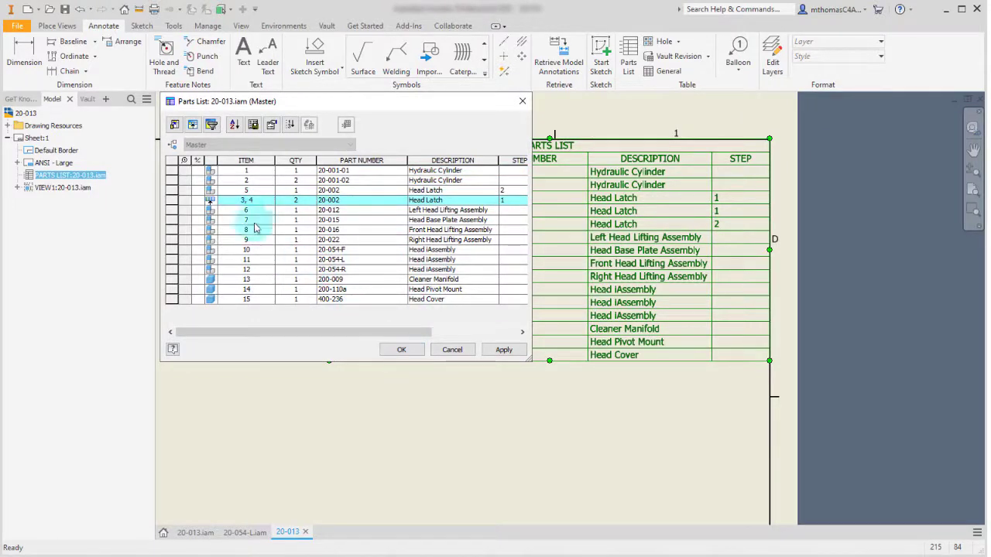
left_click(233, 127)
left_click(243, 179)
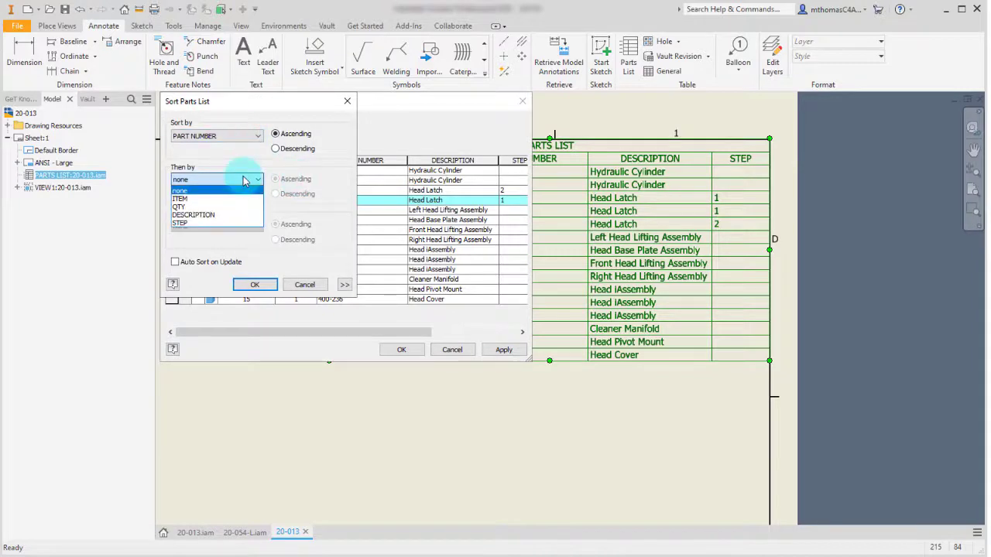
left_click(194, 223)
left_click(254, 284)
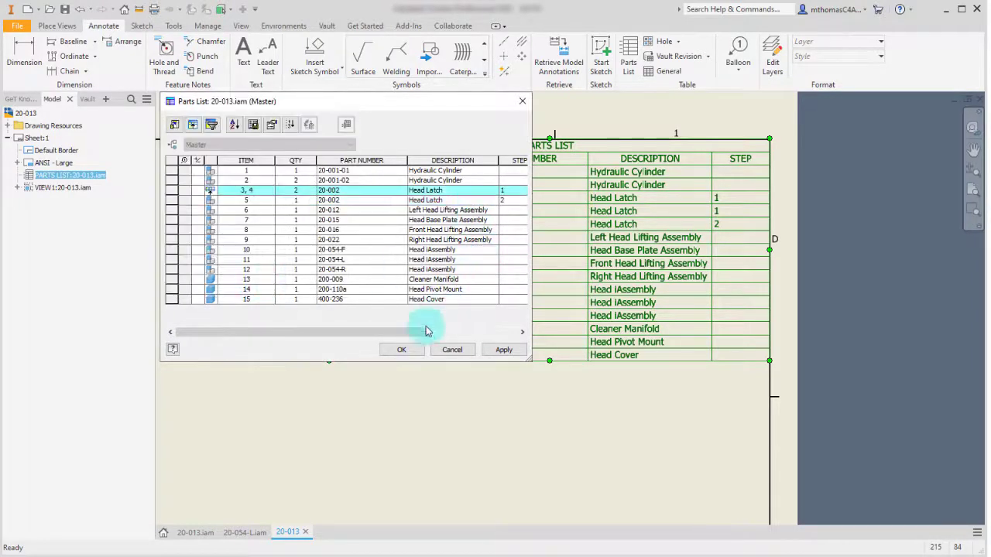
Apply the parts list changes to the drawing and centre the assembly view.
left_click(403, 349)
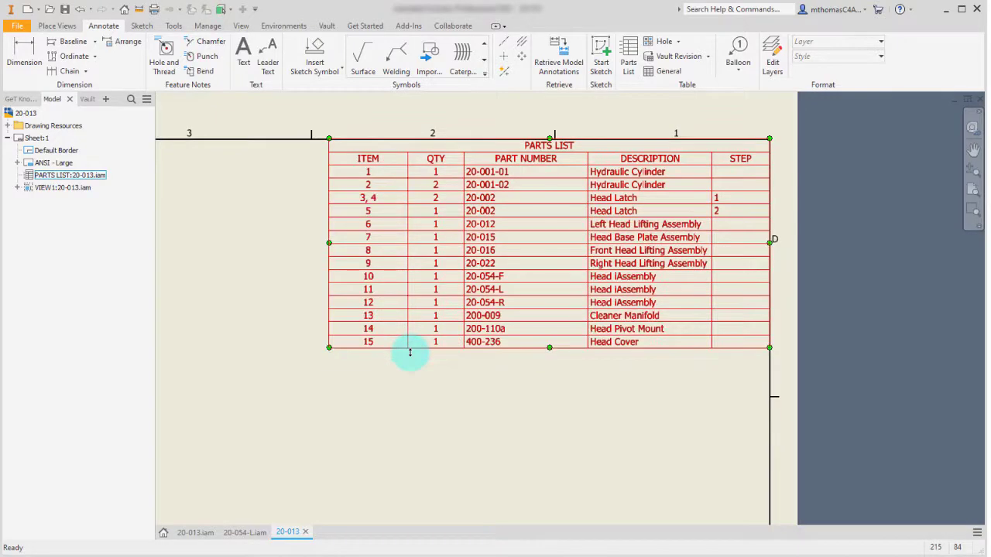
scroll(387, 374, "down", 3)
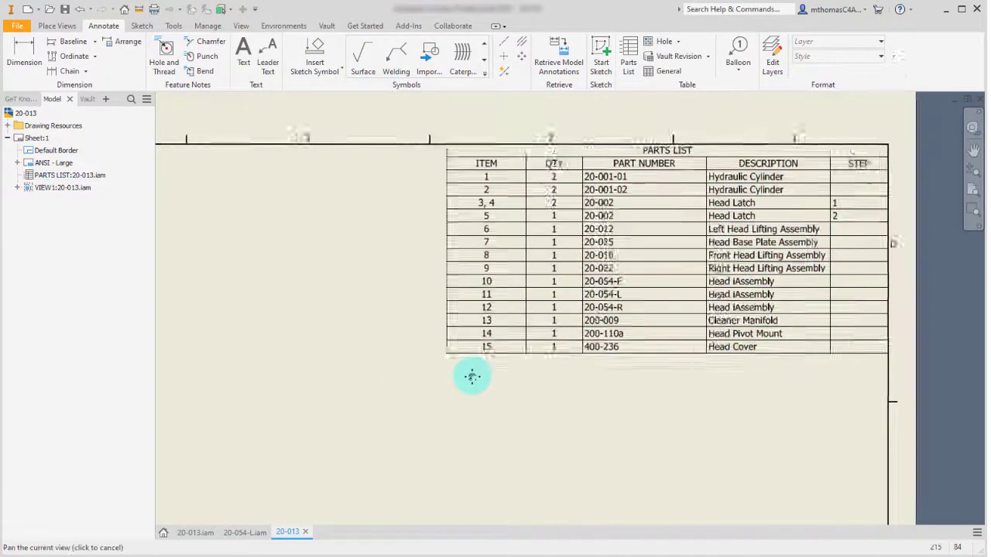
middle_click_drag(489, 372, 635, 273)
scroll(635, 273, "up", 2)
scroll(504, 398, "up", 3)
middle_click_drag(504, 398, 531, 221)
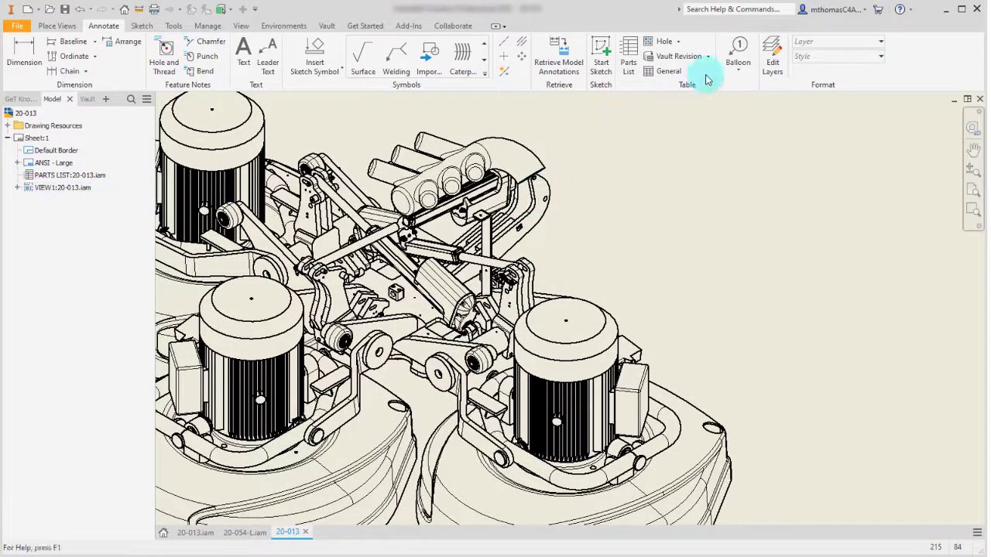
Place balloon 3 on a Head Latch beside the assembly, then edit its balloon style.
left_click(737, 53)
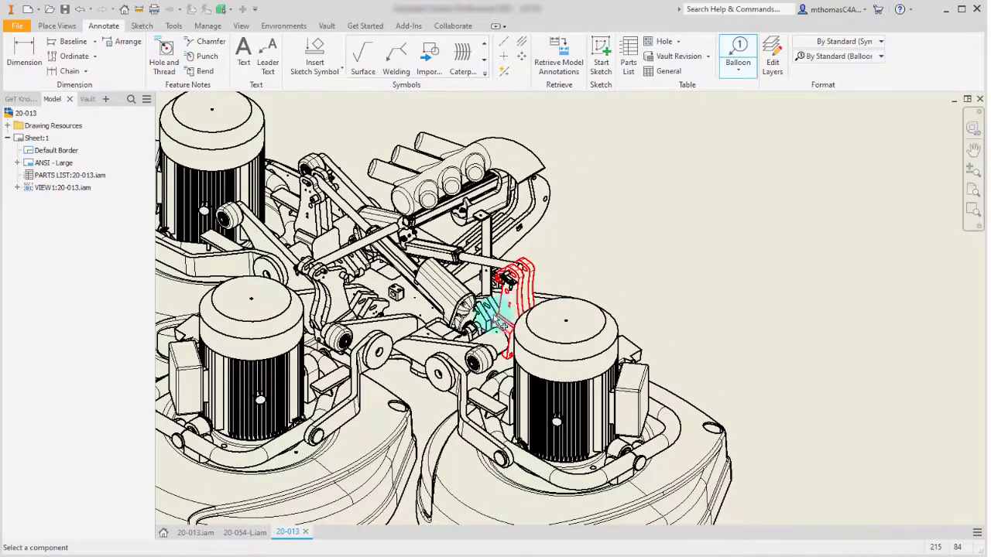
left_click(507, 304)
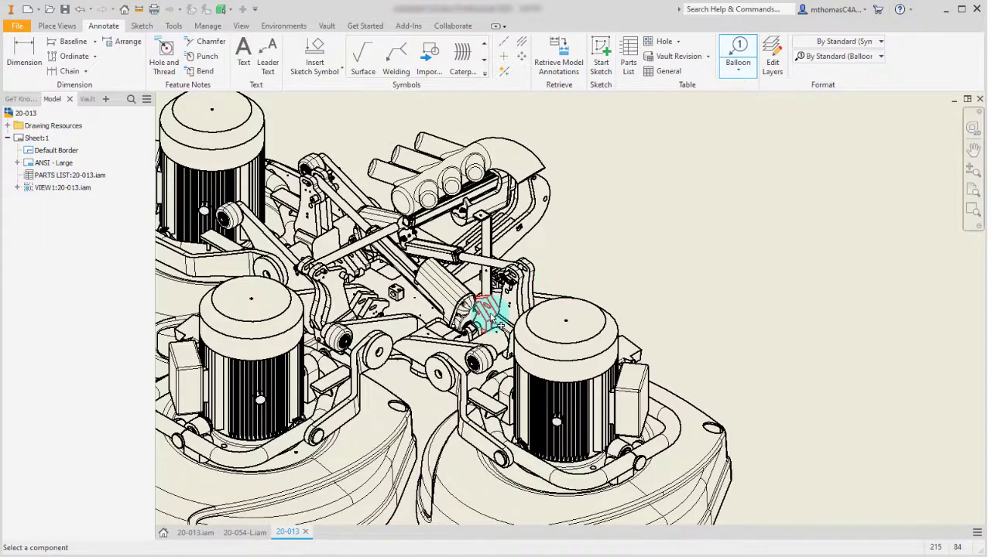
left_click(642, 189)
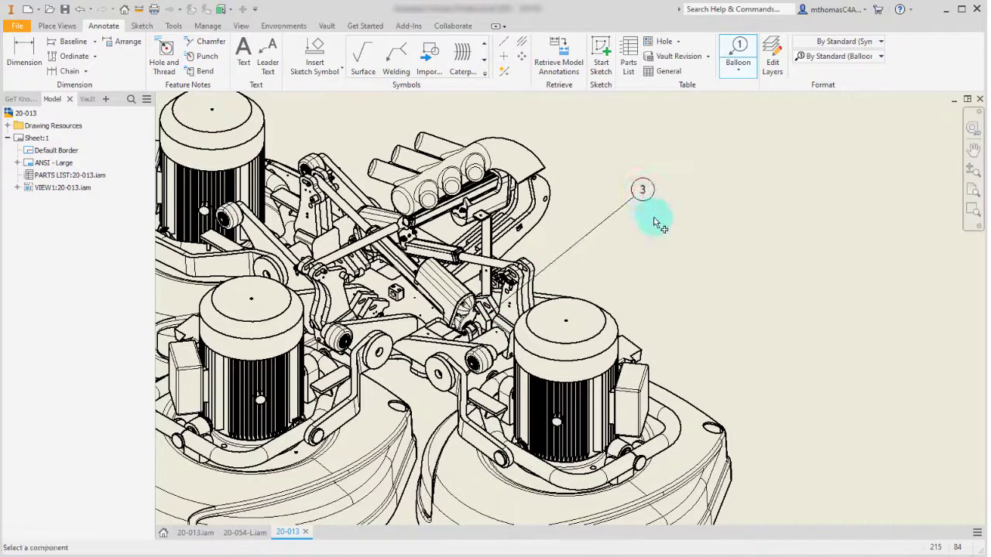
right_click(657, 215)
left_click(581, 215)
right_click(642, 193)
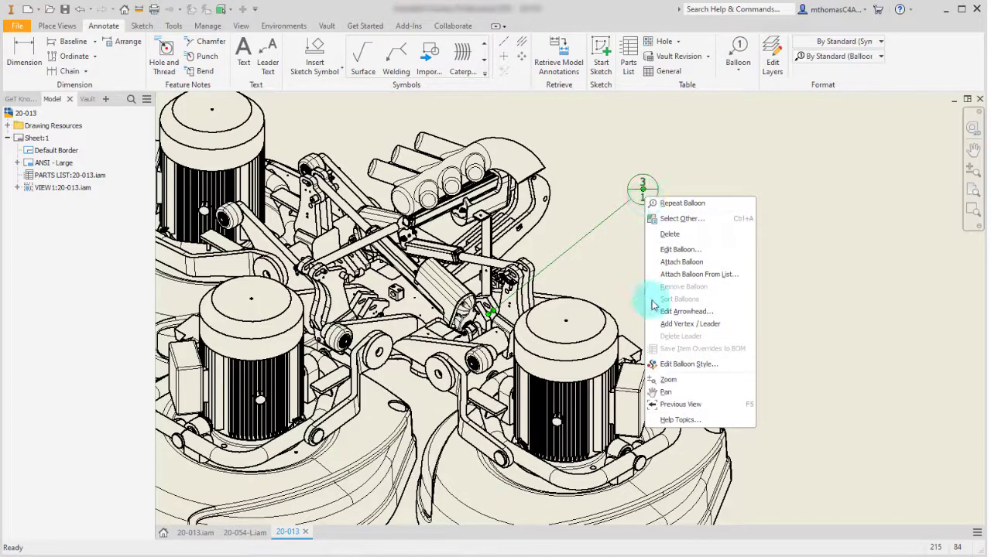
left_click(659, 365)
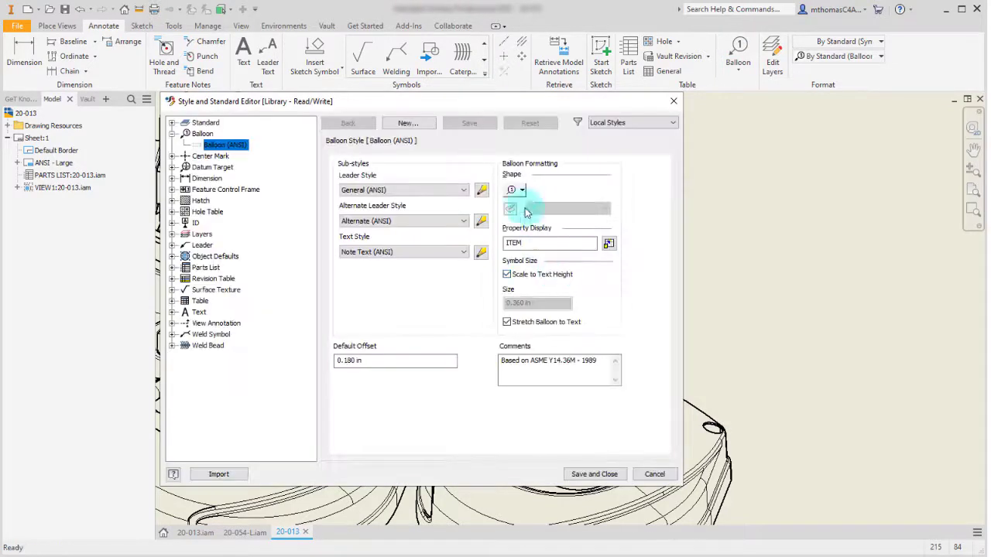
Set the balloon style to a split circle showing ITEM over STEP instead of QTY.
left_click(521, 192)
left_click(519, 230)
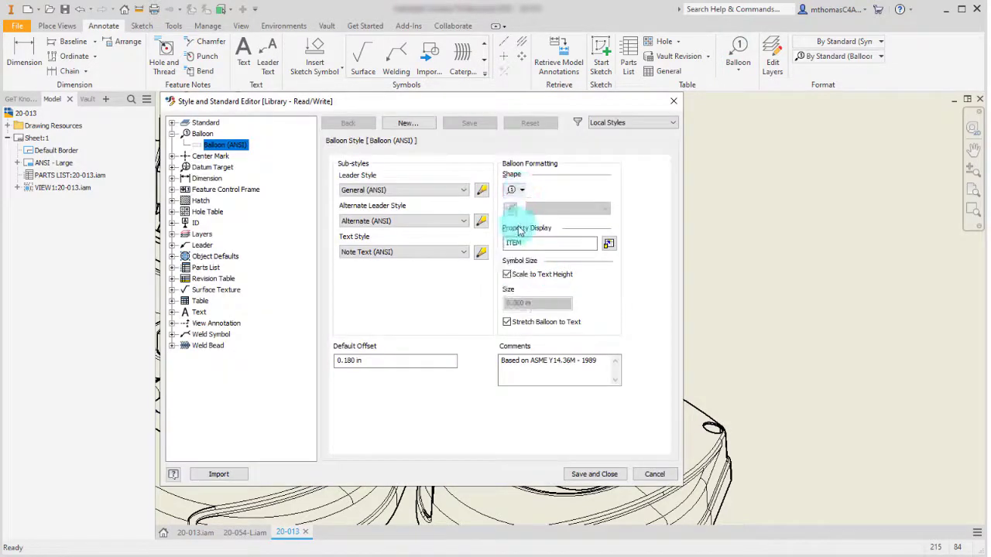
left_click(609, 243)
left_click(397, 173)
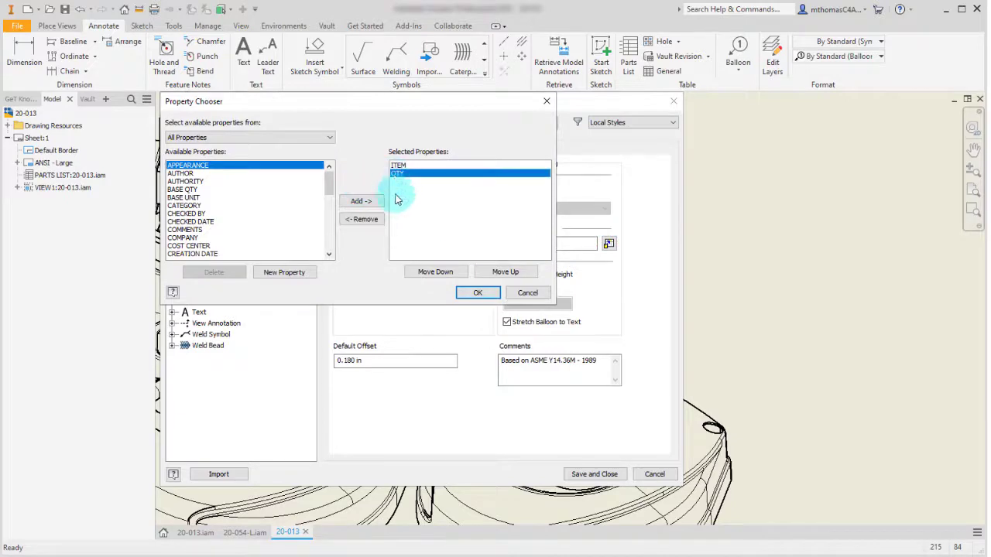
left_click(361, 219)
left_click(281, 273)
left_click(241, 128)
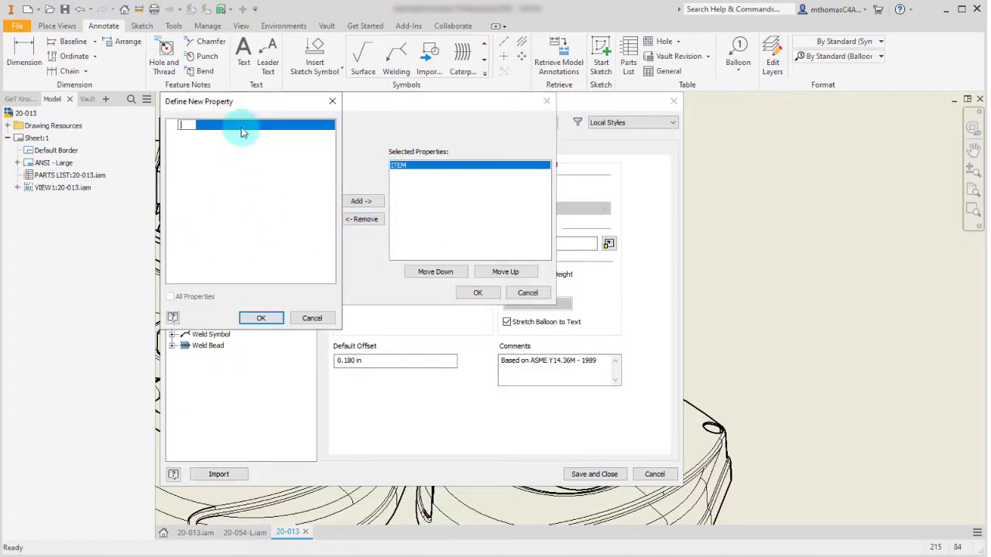
left_click(261, 318)
left_click(477, 293)
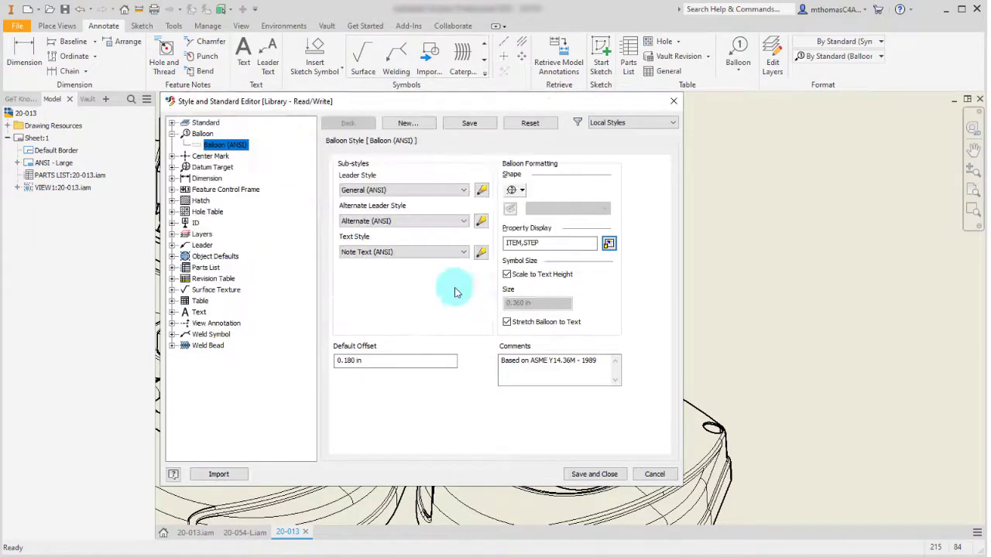
left_click(598, 475)
Add a 5/2 balloon on the other Head Latch, left of the assembly.
scroll(697, 252, "up", 5)
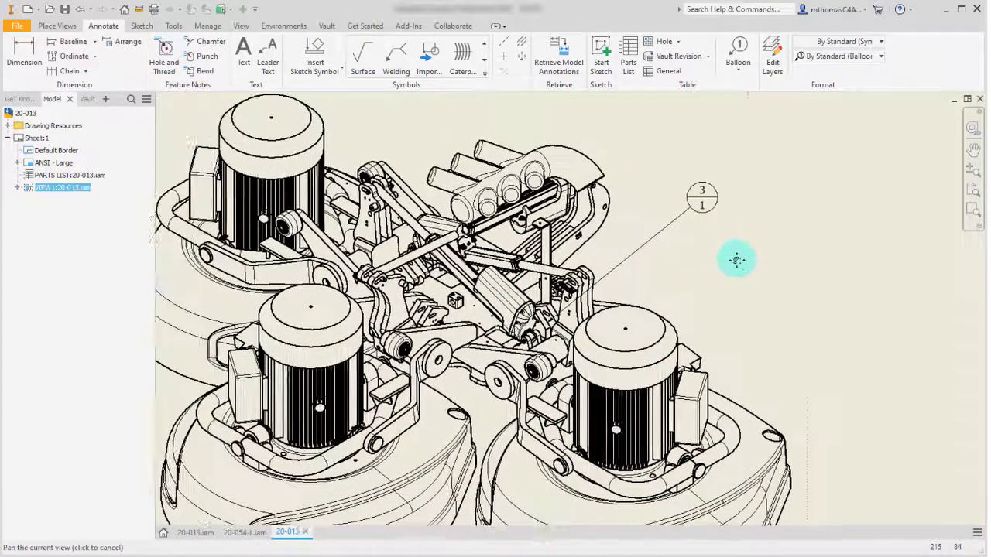
left_click(735, 50)
left_click(517, 325)
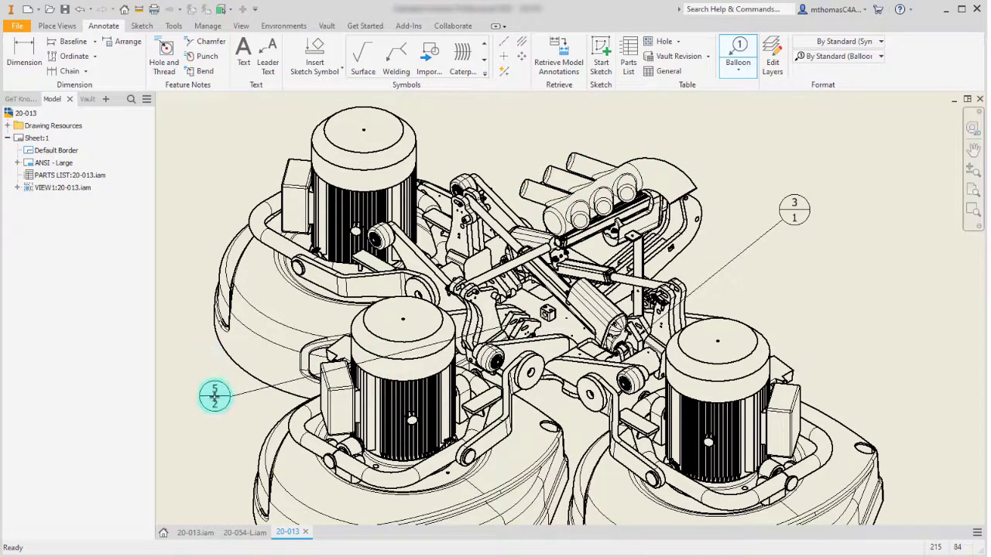
left_click(214, 396)
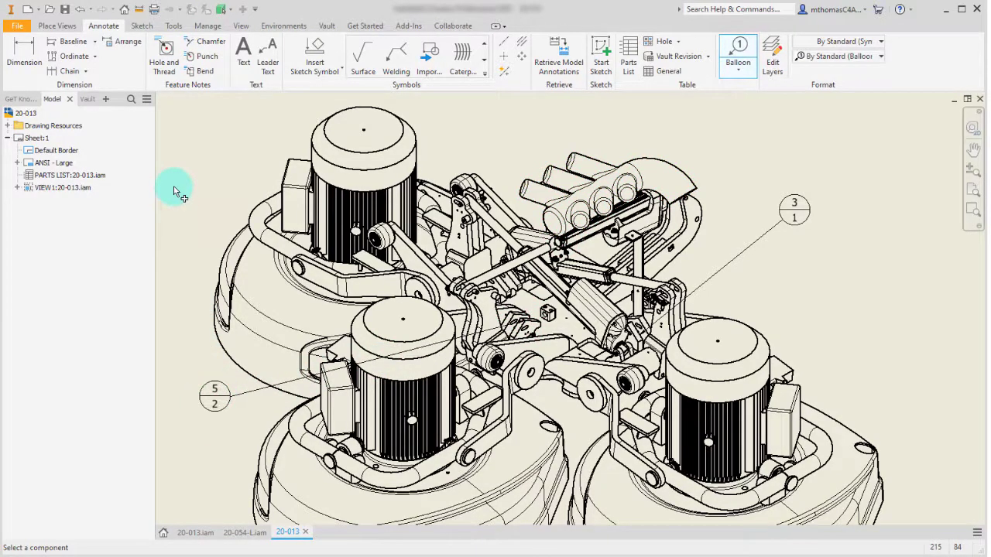